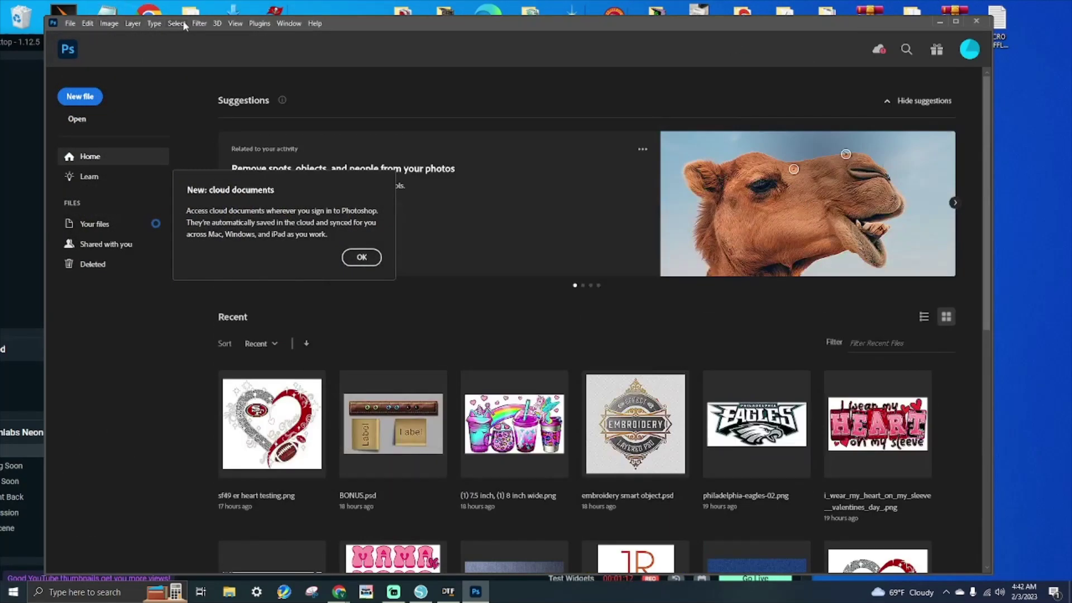
left_click(288, 23)
left_click(287, 23)
left_click(278, 24)
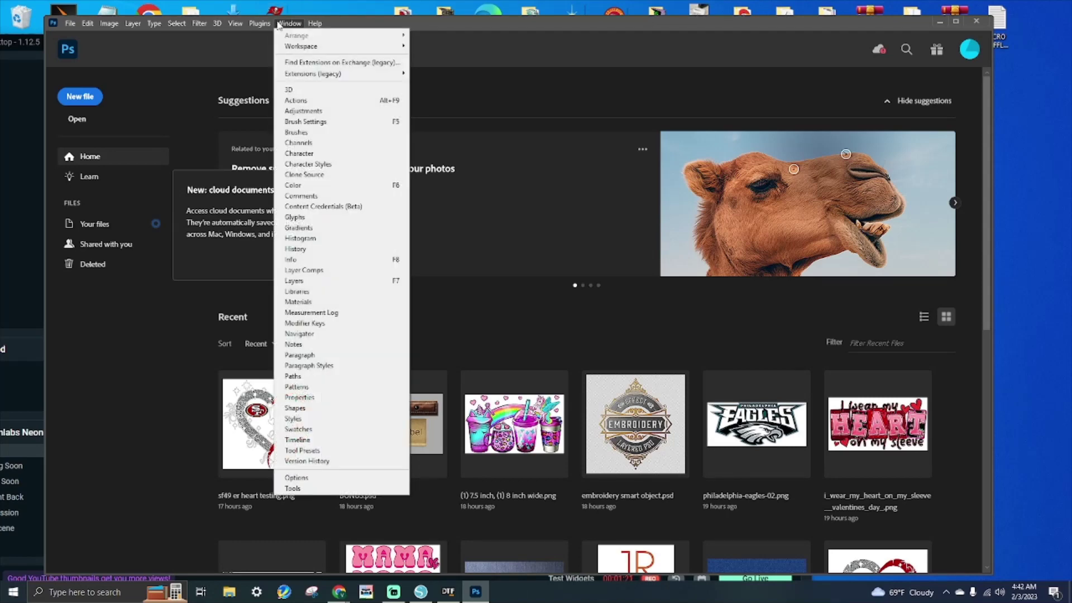
left_click(940, 23)
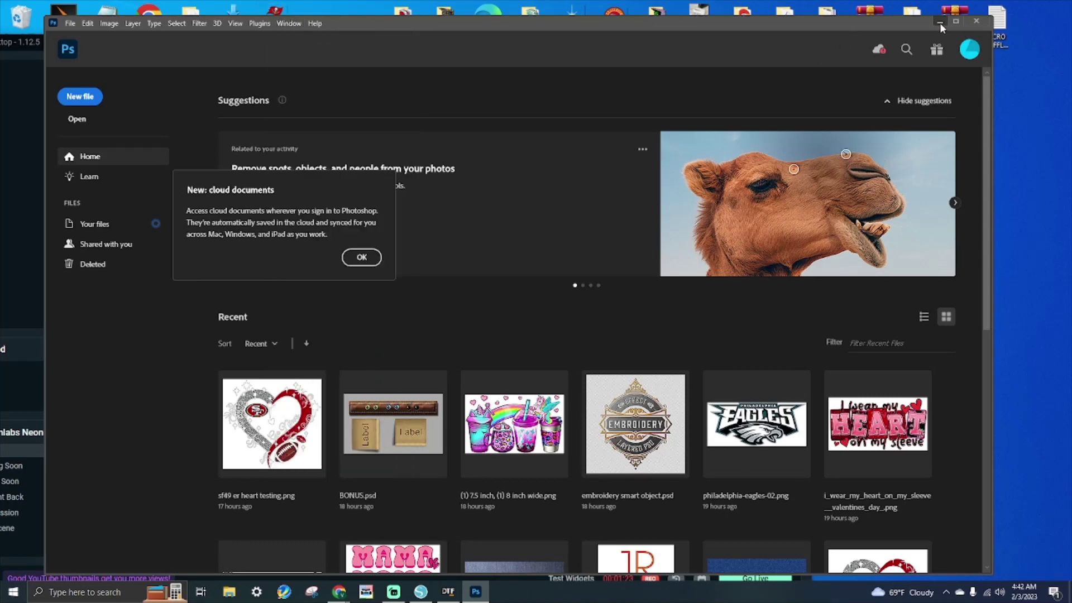
left_click(940, 22)
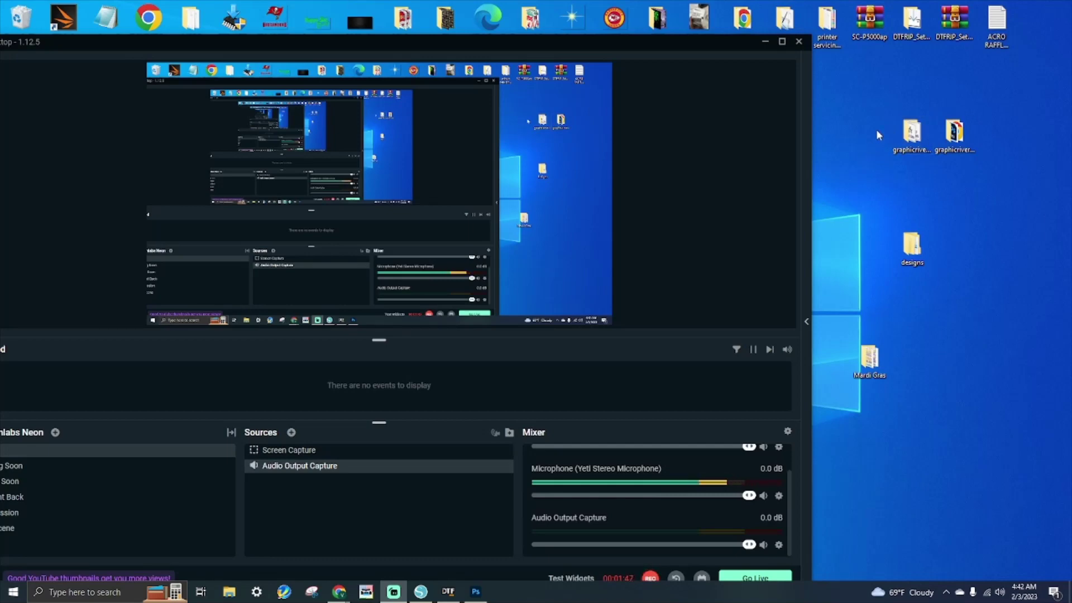
right_click(911, 136)
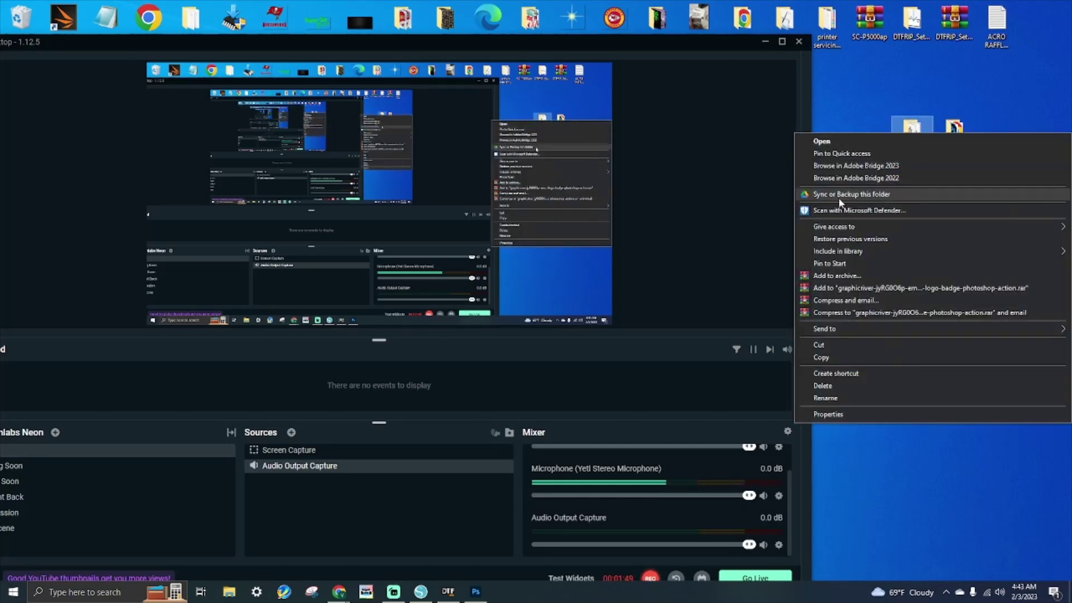
left_click(844, 109)
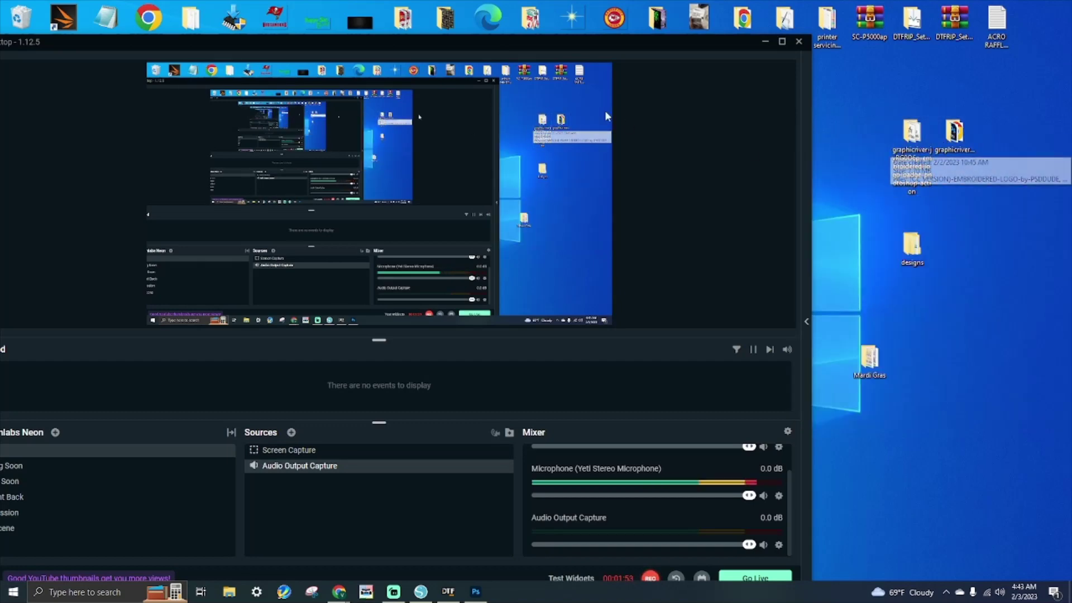
Switch back to Photoshop and display the Actions panel
left_click(476, 593)
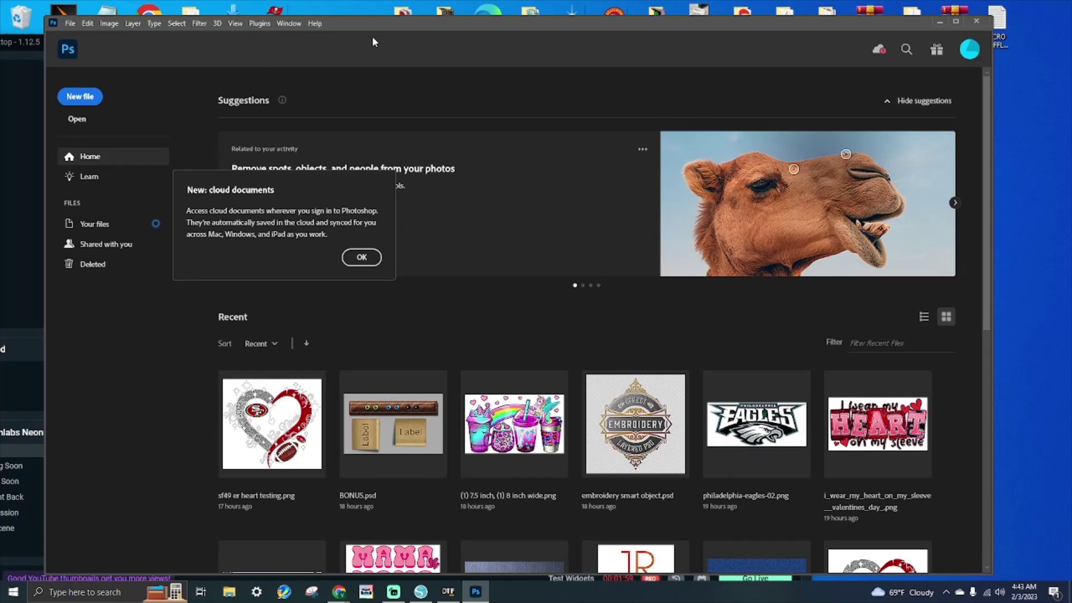
left_click(283, 24)
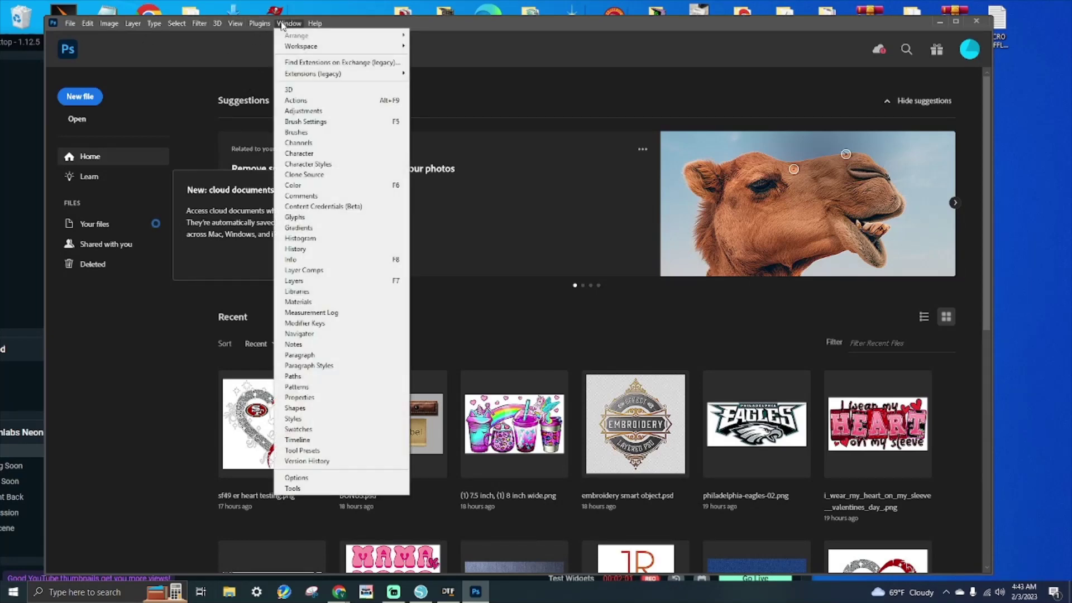
left_click(302, 101)
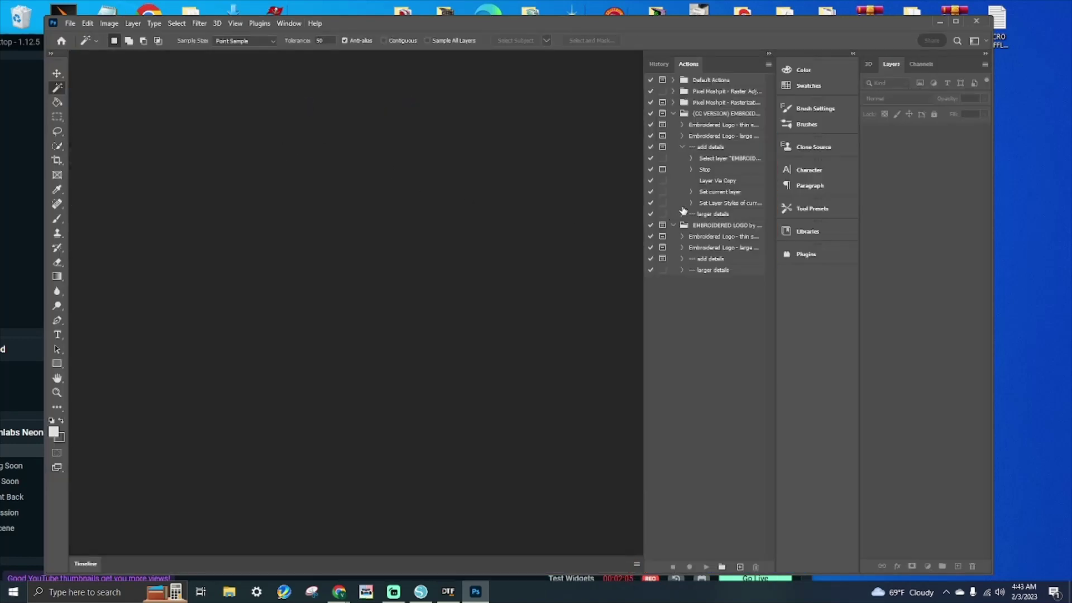
Delete the (CC VERSION) EMBROIDERED LOGO and EMBROIDERED LOGO action sets
left_click(674, 115)
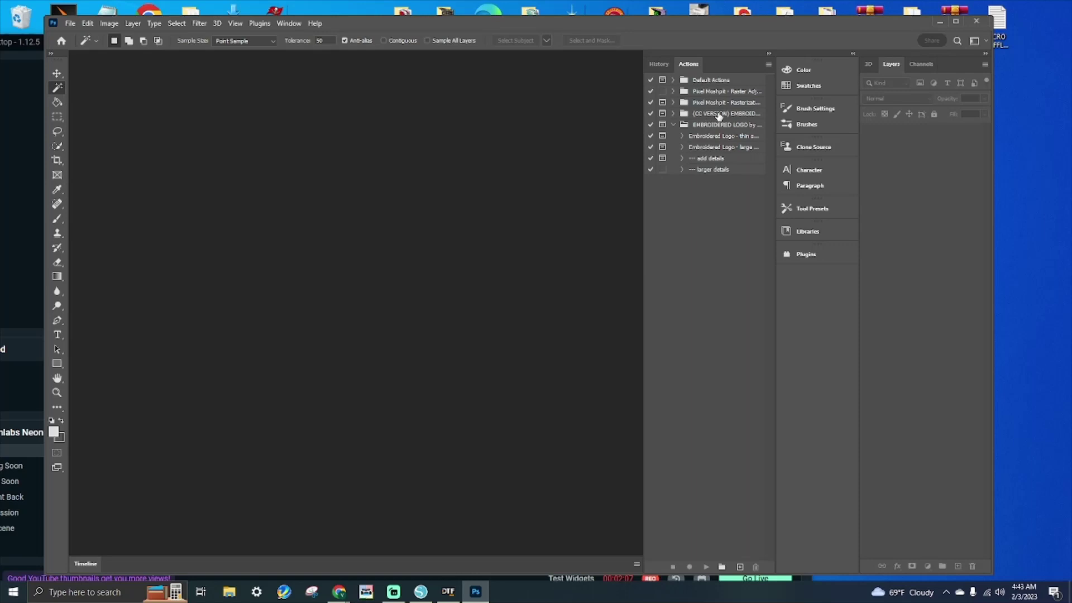
left_click(674, 115)
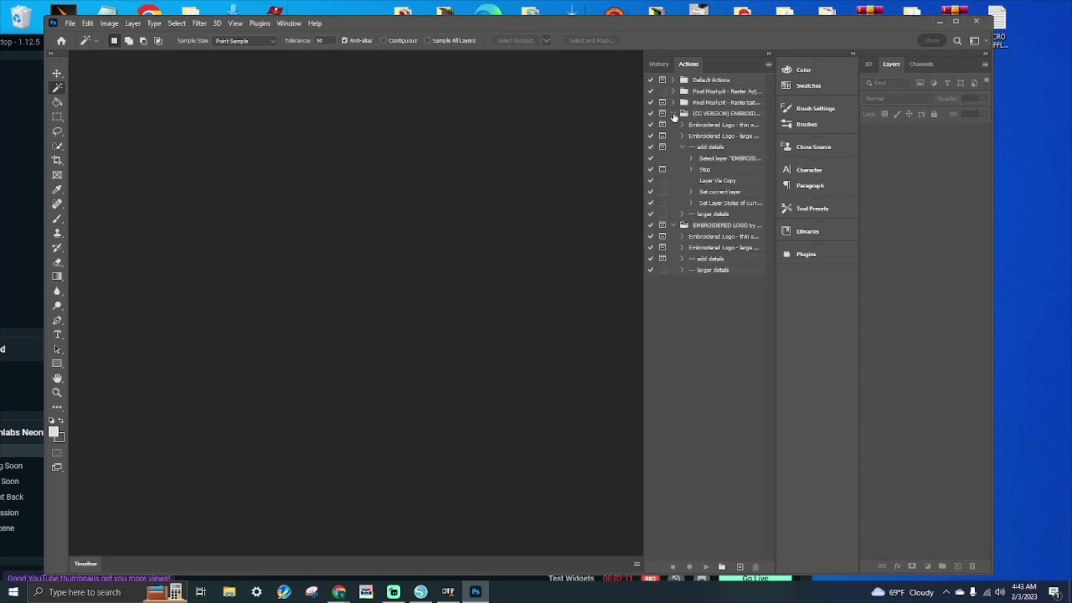
left_click(699, 114)
left_click(755, 567)
left_click(472, 231)
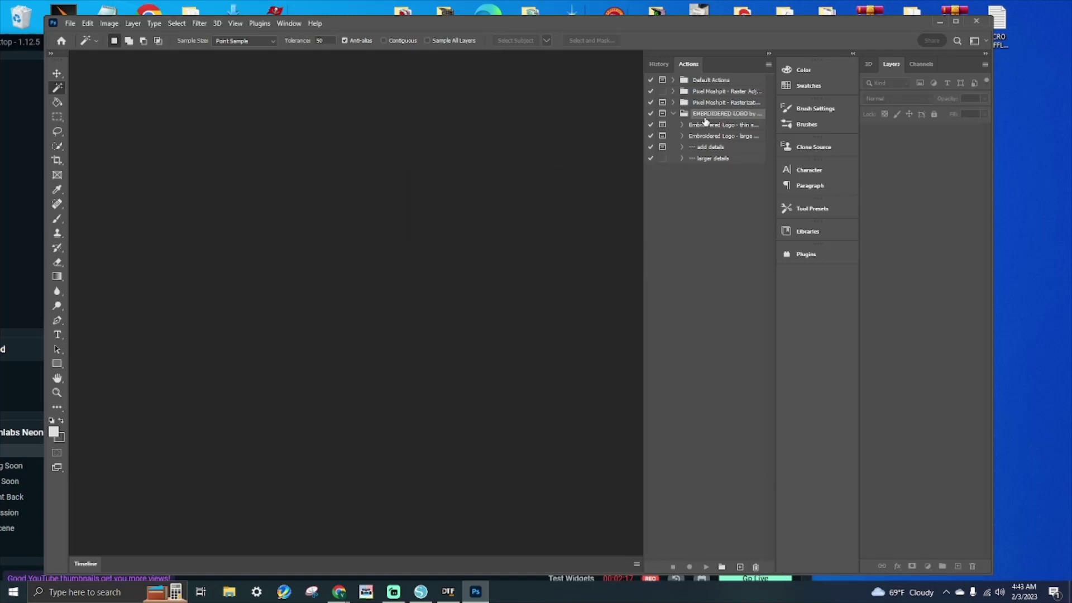
left_click(756, 567)
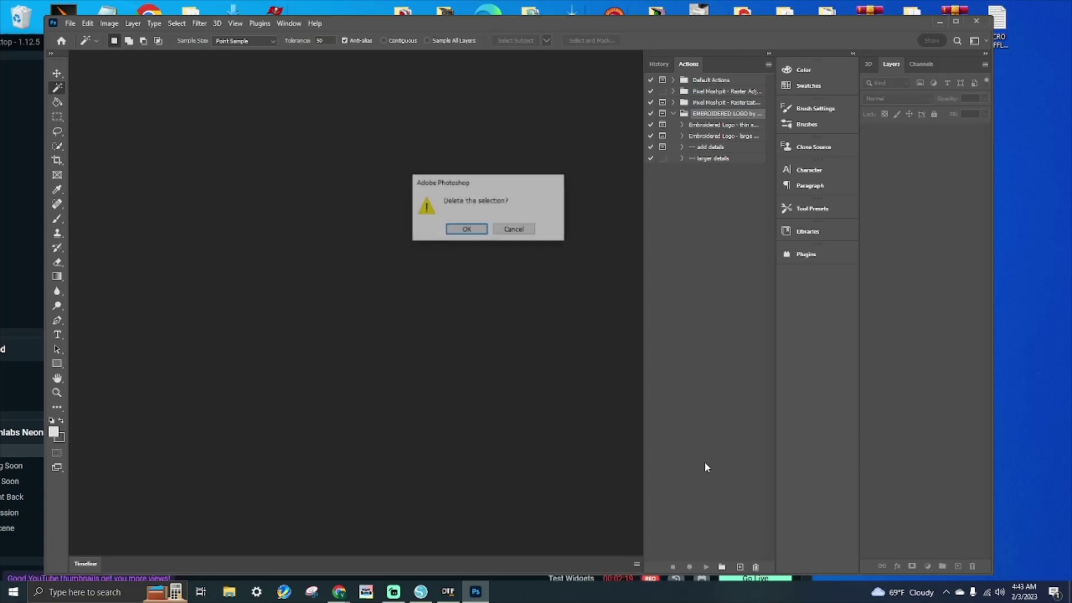
left_click(479, 230)
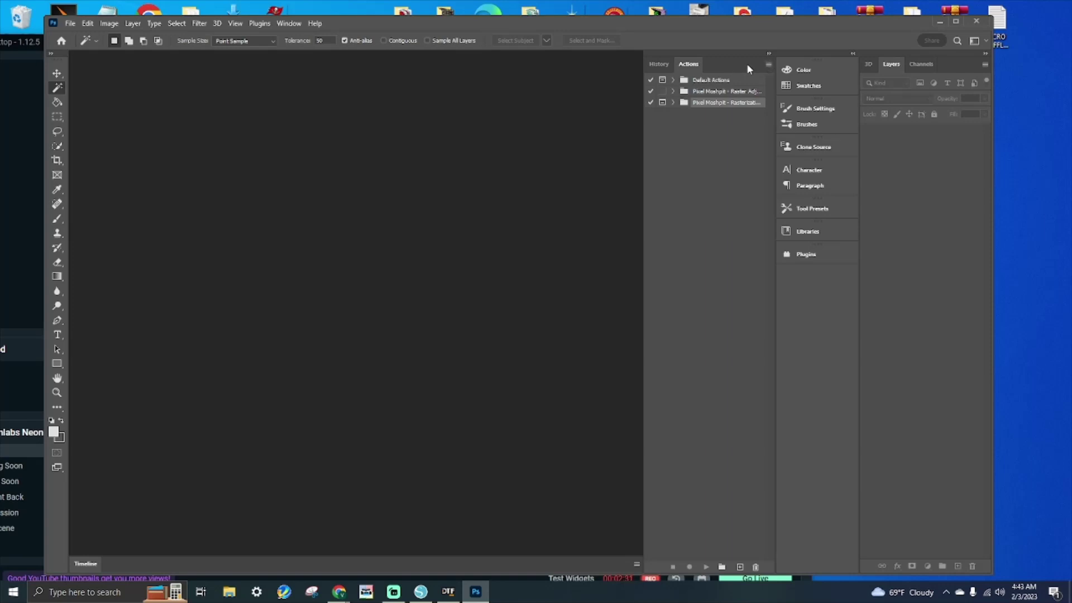
Load the action file (CC VERSION)-EMBROIDERED-LOGO-by-PSDDUDE from the embroidered-logo-badge action folder on the desktop
left_click(767, 65)
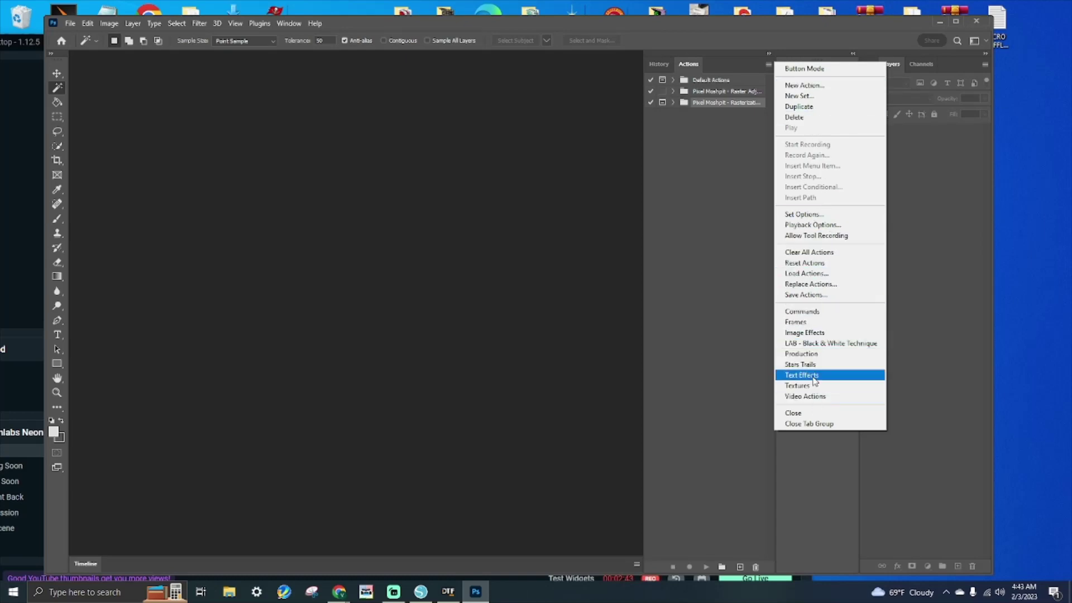
left_click(808, 273)
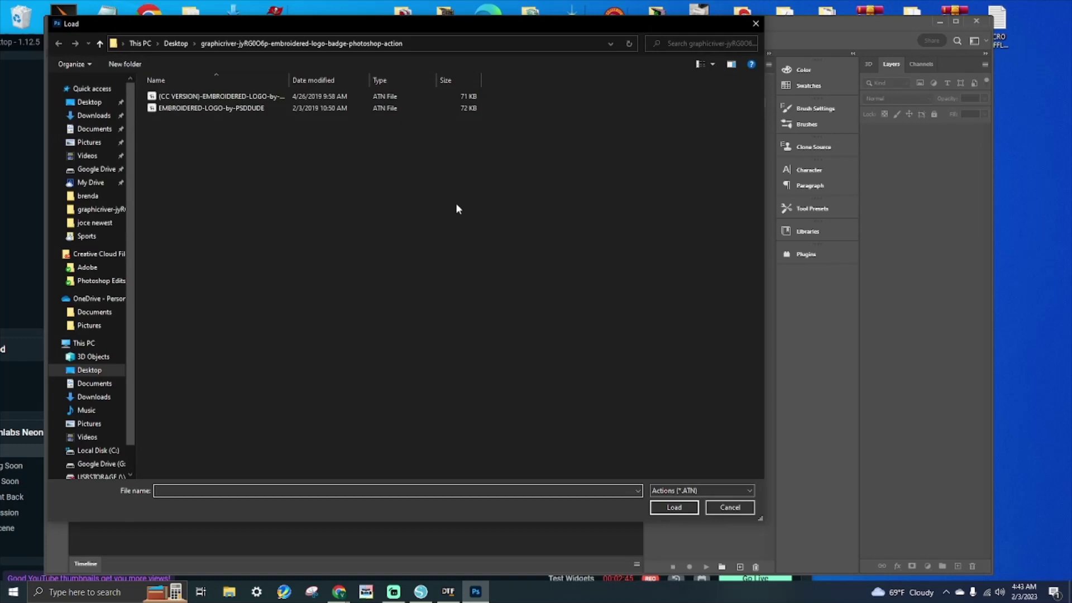
left_click(219, 96)
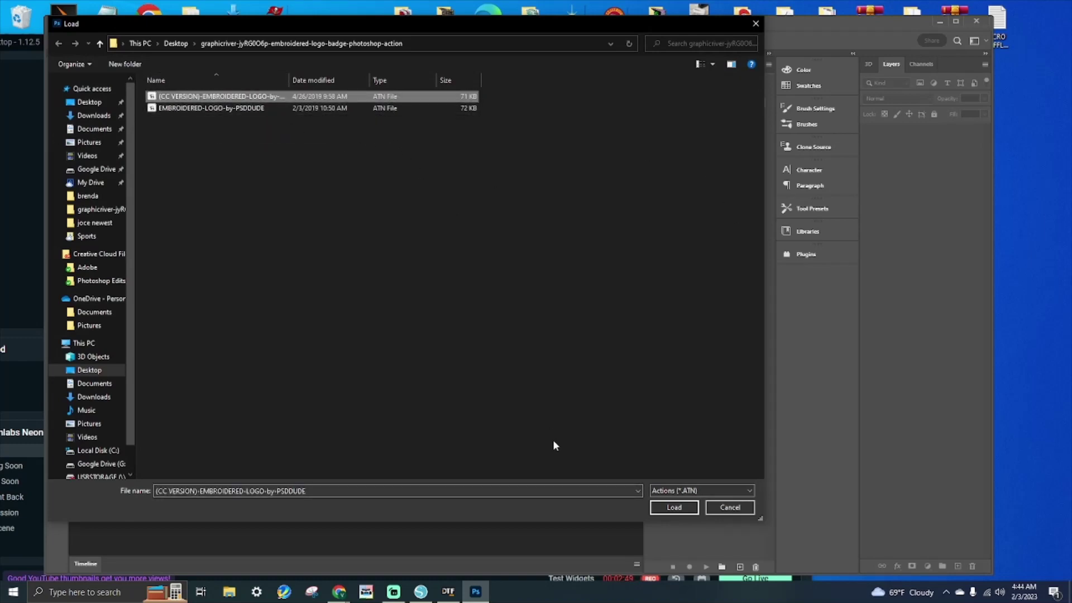
left_click(674, 509)
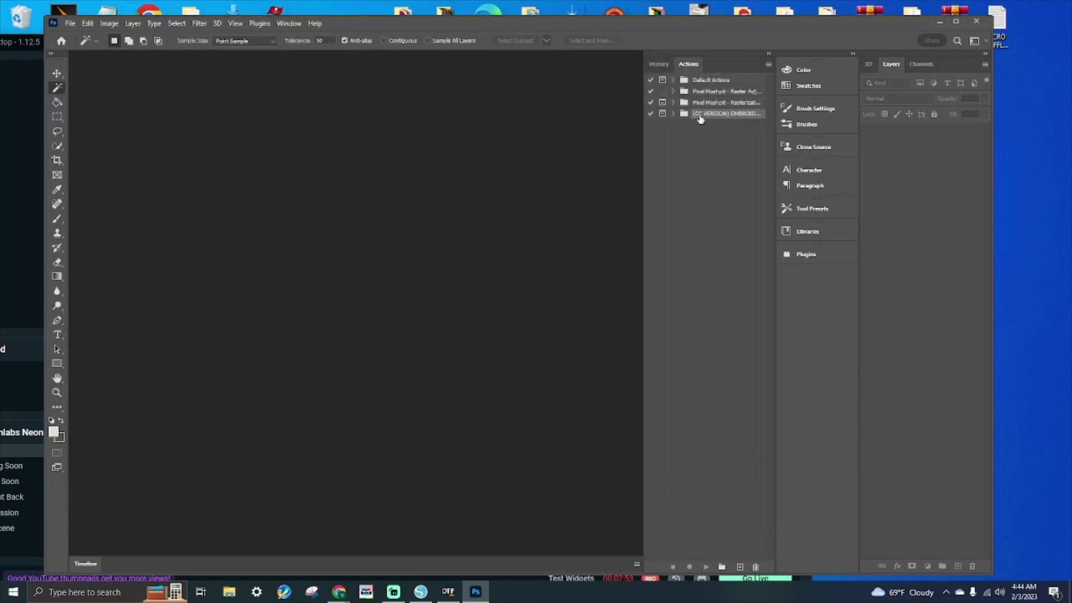
Load the EMBROIDERED-LOGO-by-PSDDUDE action file and collapse its action set
left_click(769, 63)
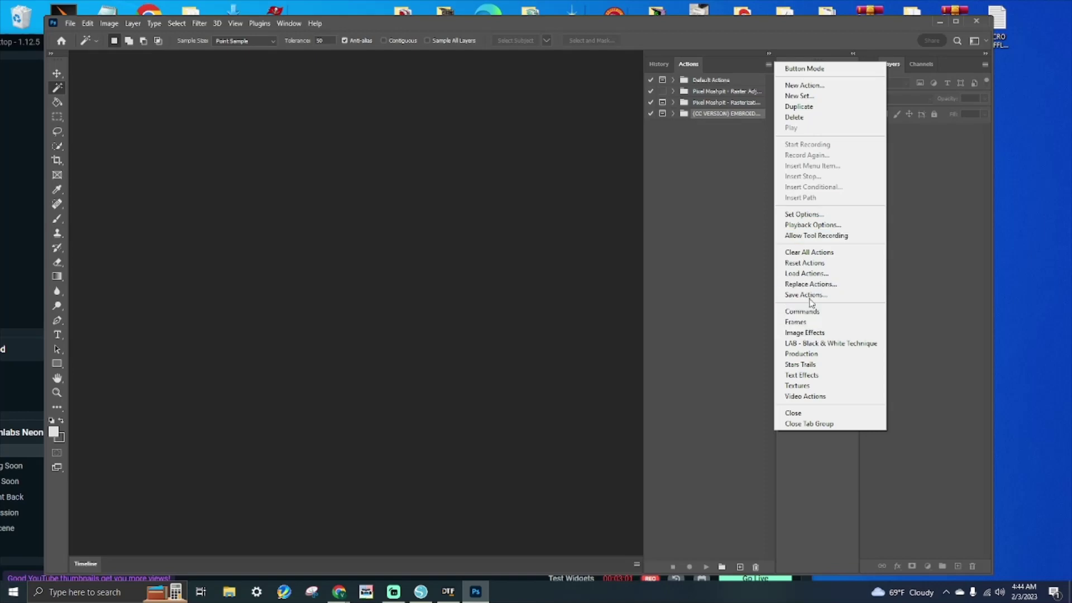
left_click(813, 274)
left_click(356, 96)
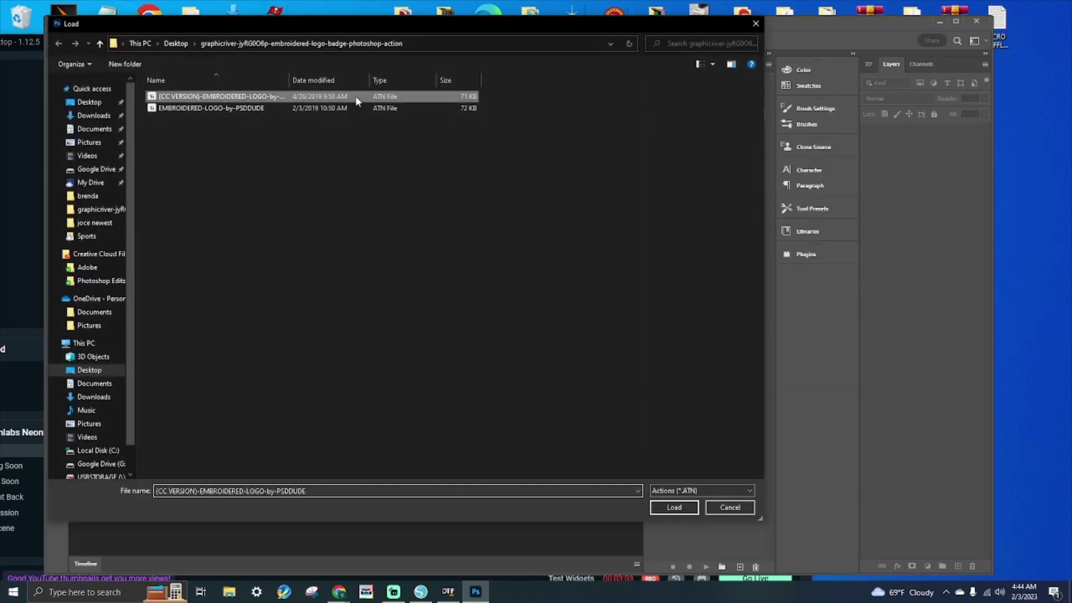
left_click(355, 108)
left_click(673, 508)
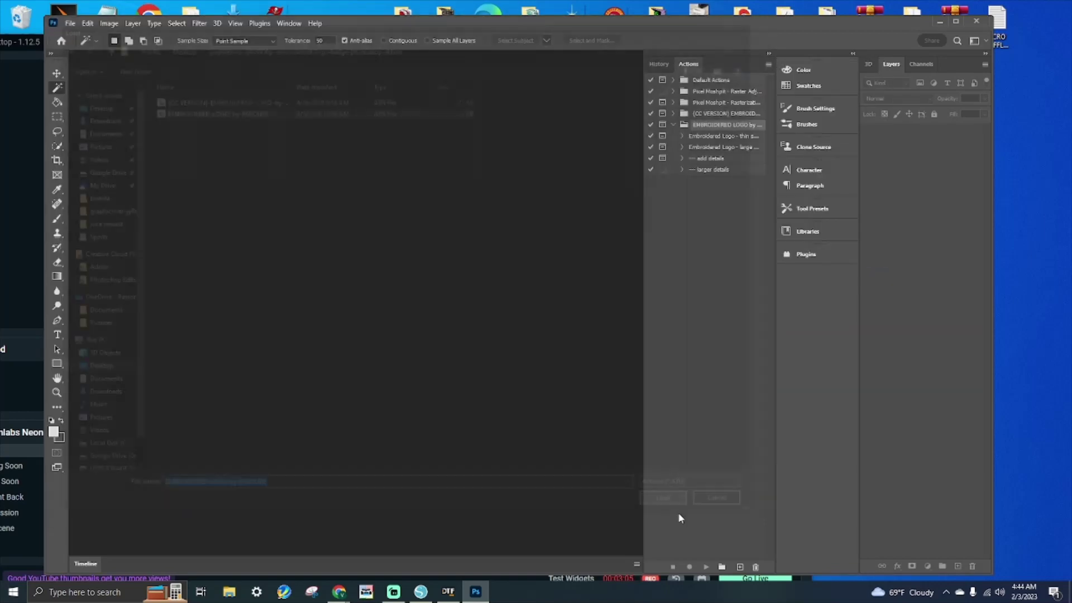
left_click(672, 125)
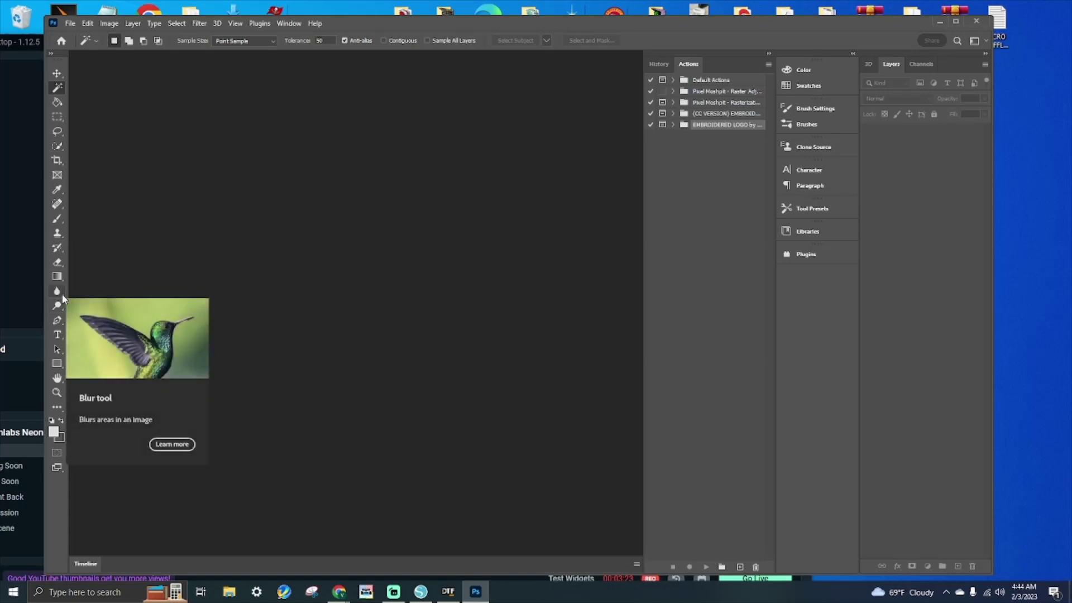
With the History Brush tool, import the embroidered-logo-brushes file into the brush presets
left_click(60, 248)
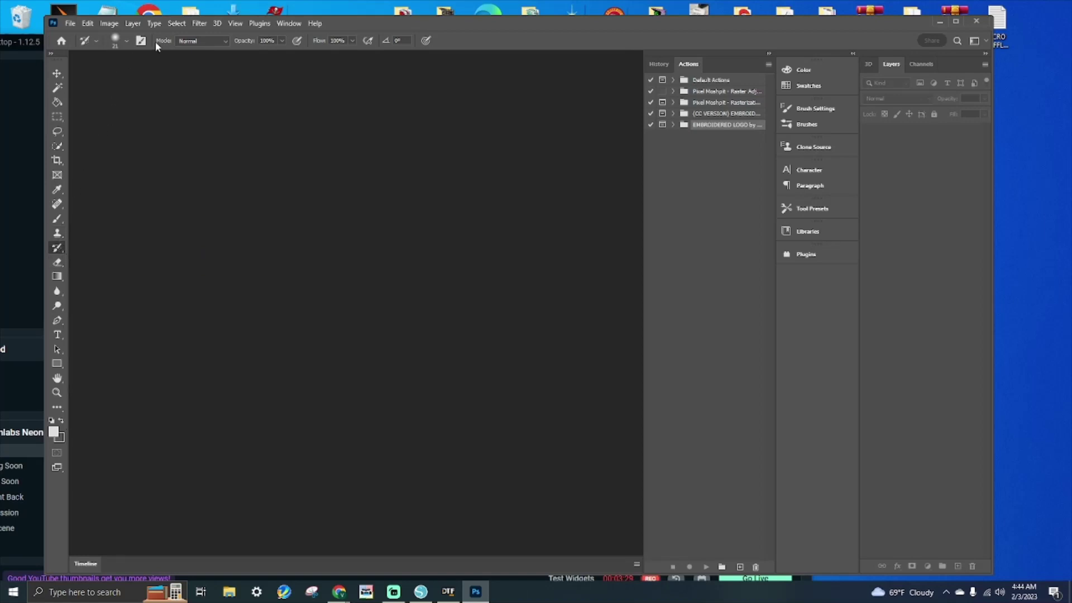
left_click(127, 41)
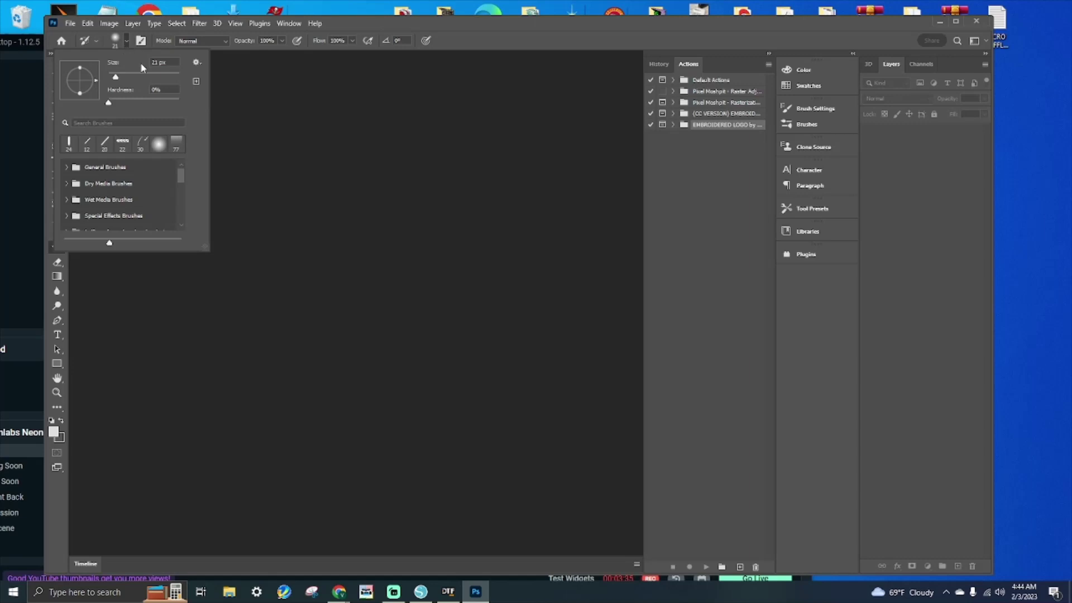
left_click(196, 61)
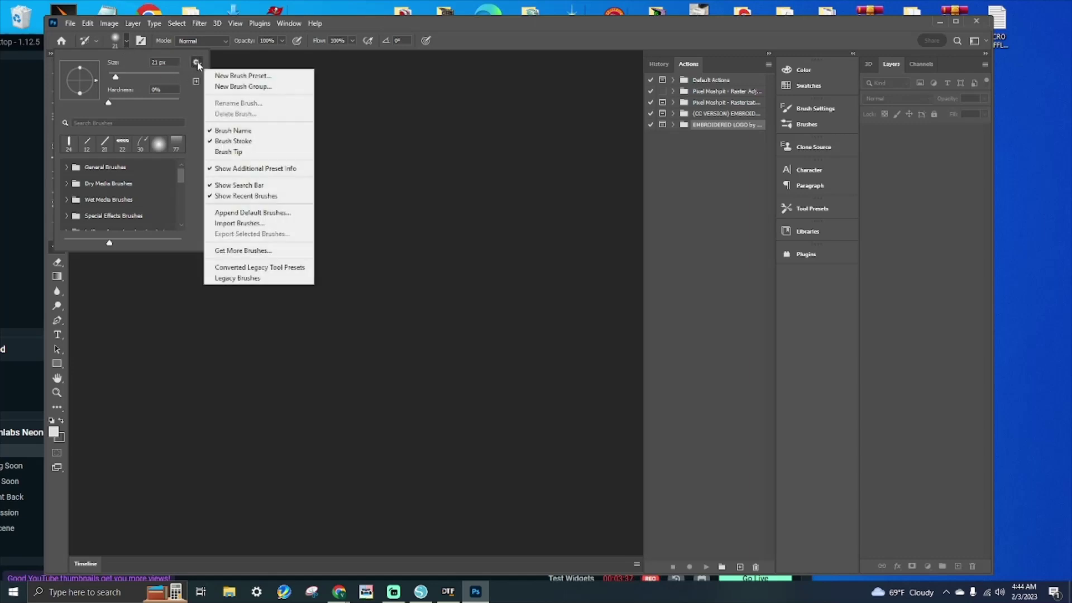
left_click(241, 223)
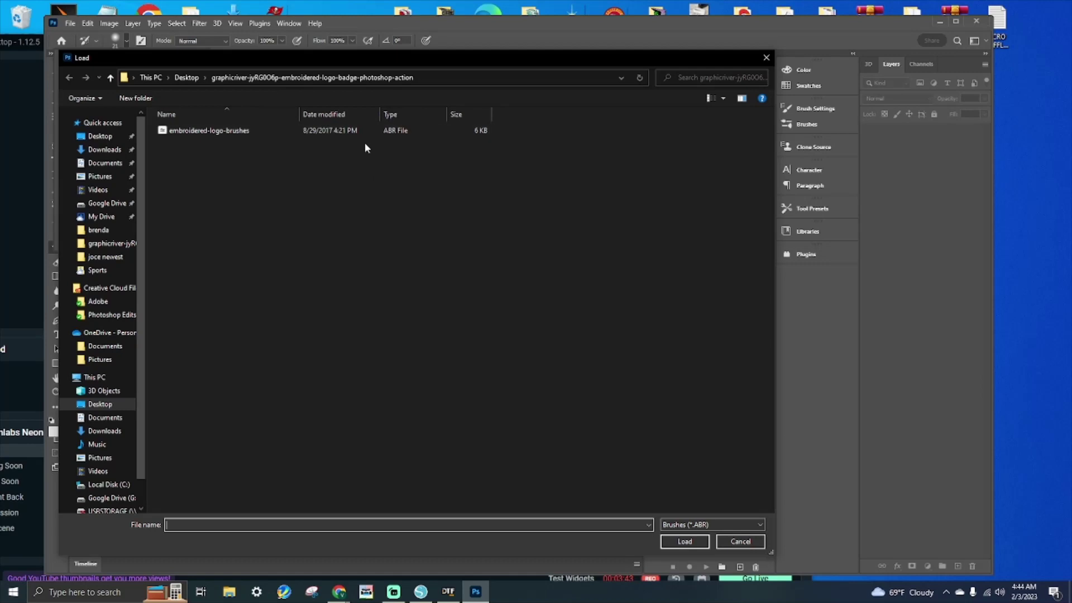
left_click(166, 134)
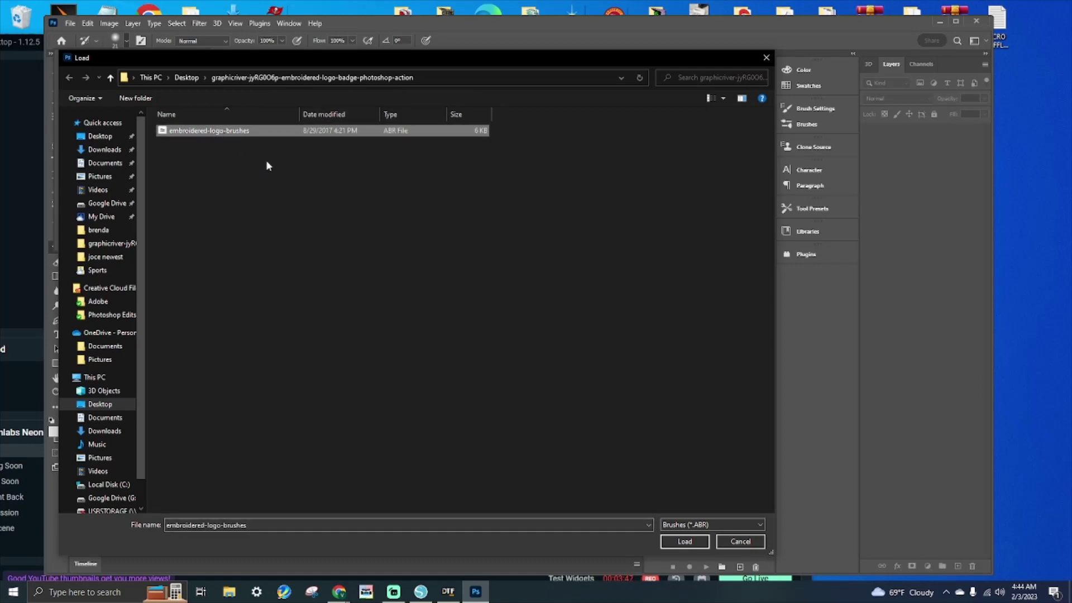
left_click(672, 541)
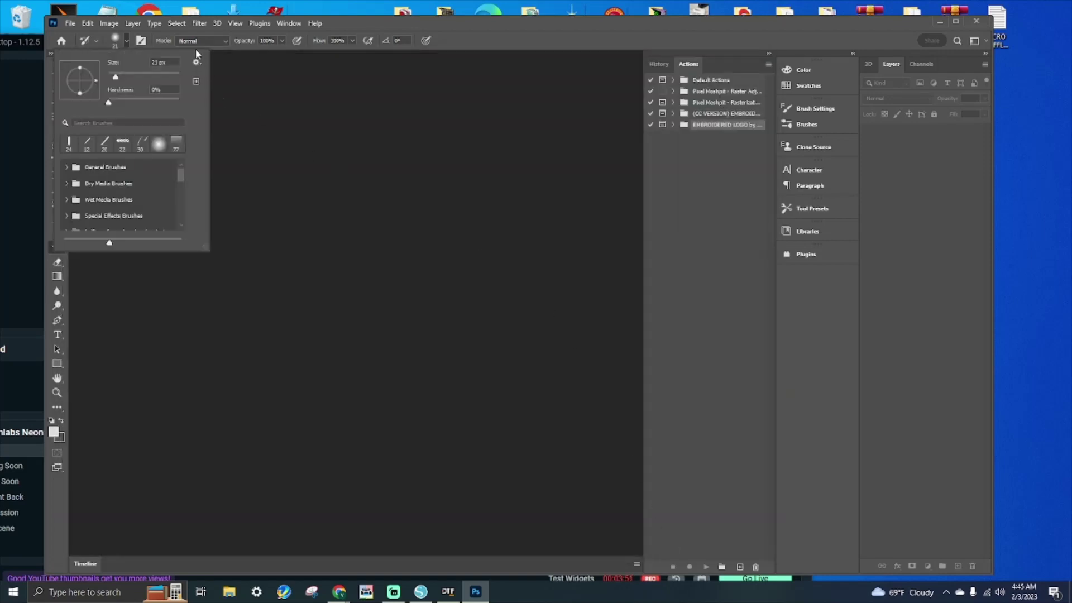
left_click(330, 149)
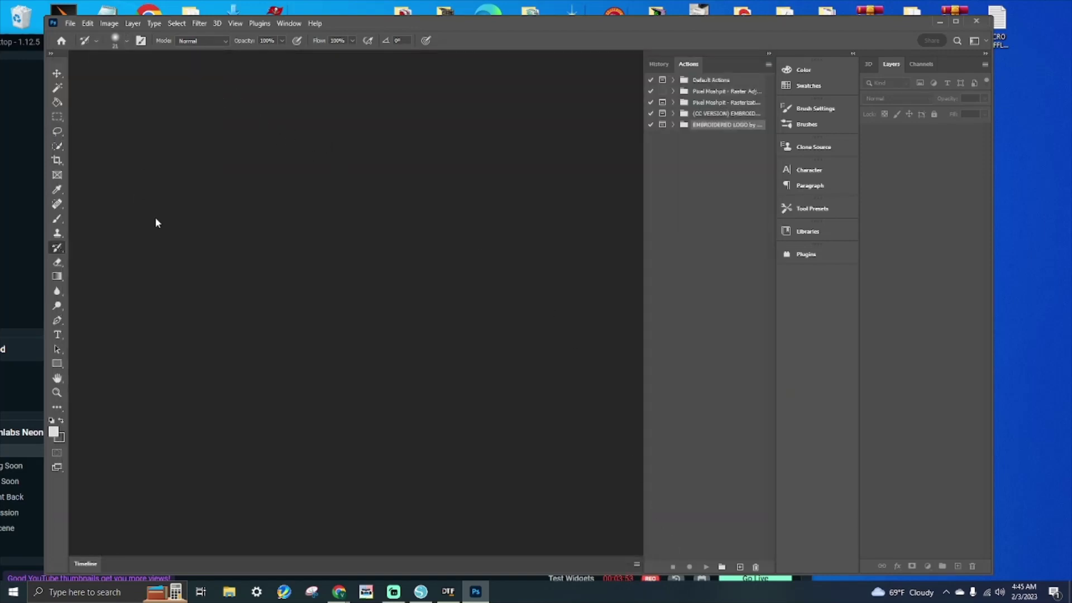
Set the Paint Bucket's fill source to Pattern and import the embroidered-logo-patterns file into the pattern presets
left_click(57, 104)
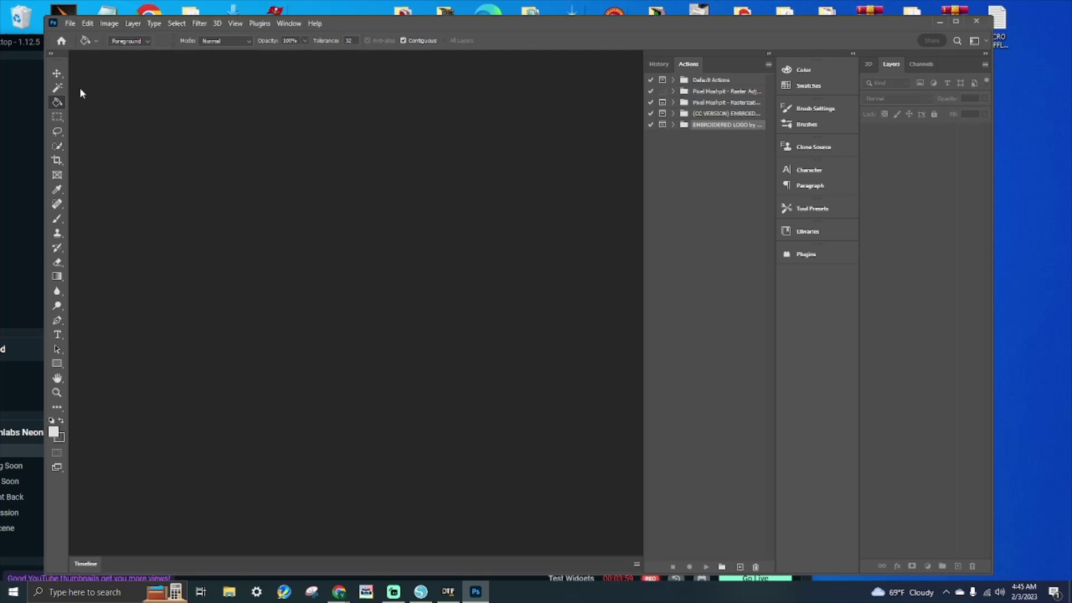
left_click(147, 42)
left_click(174, 41)
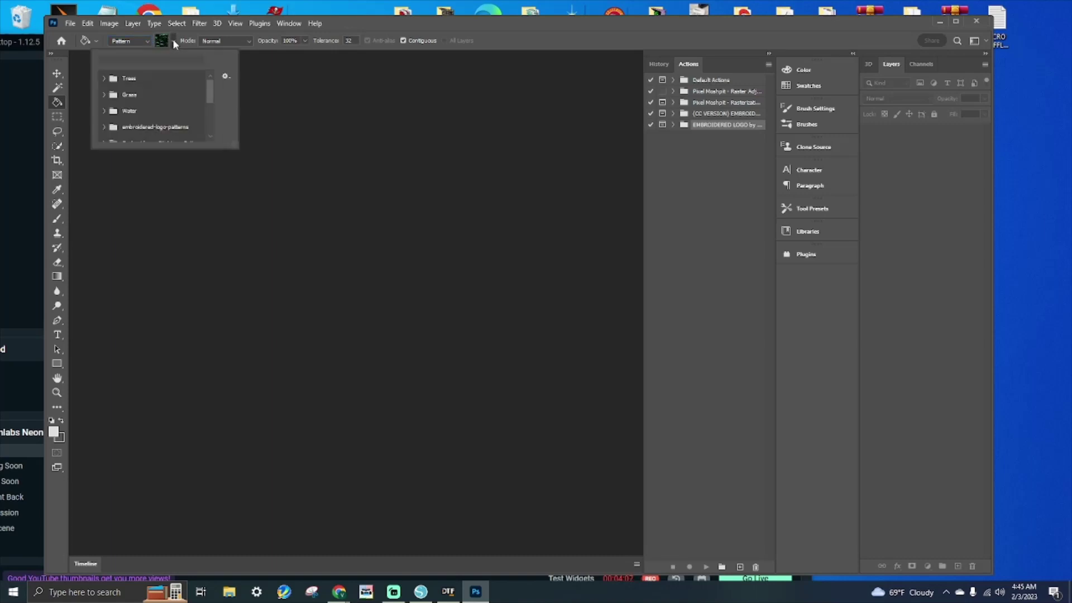
left_click(225, 77)
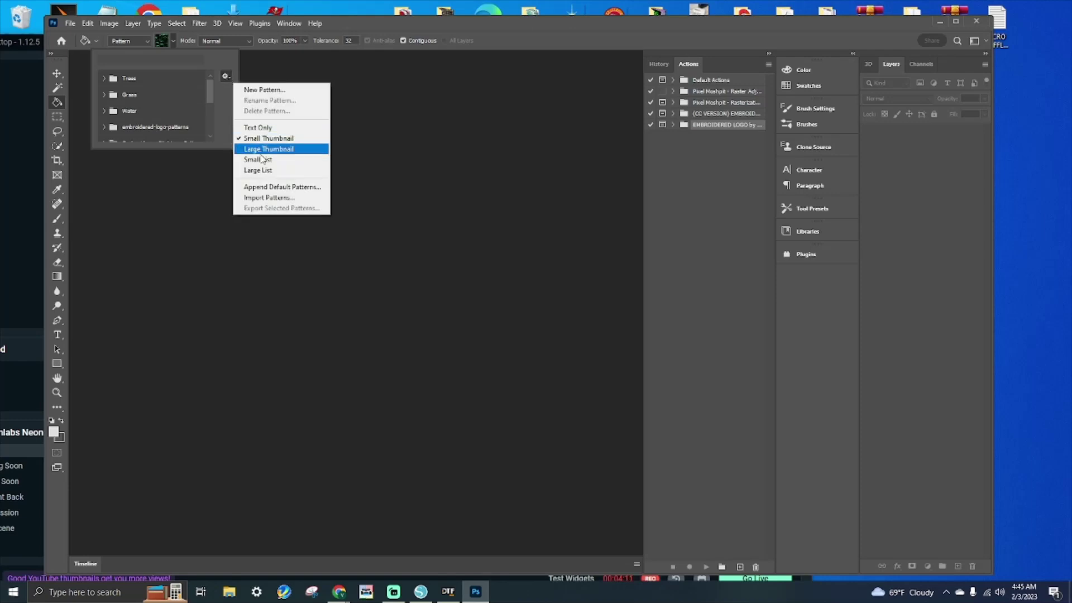
left_click(263, 198)
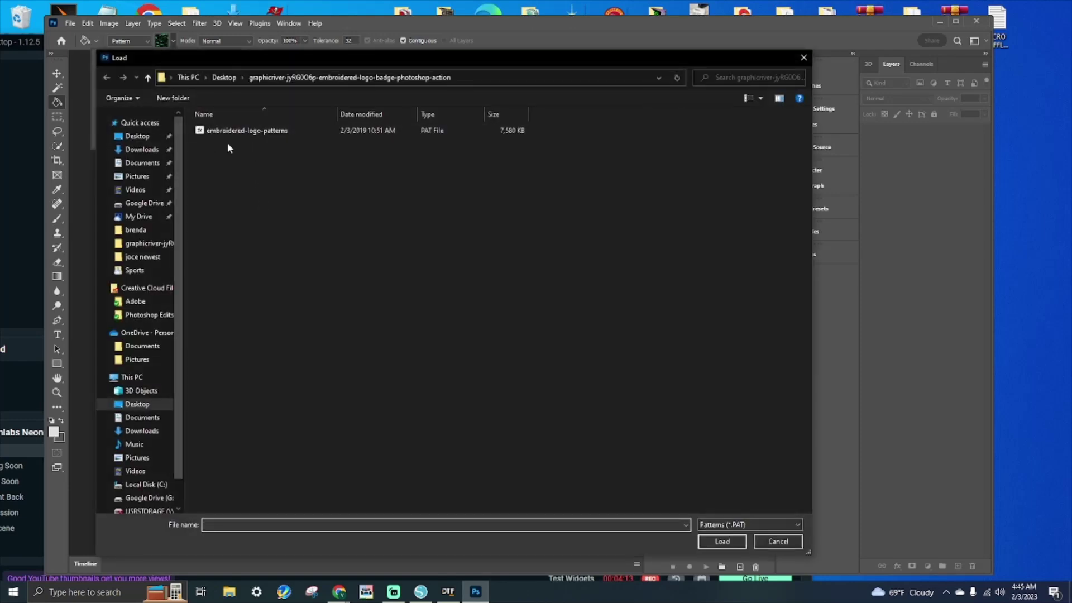
left_click(291, 137)
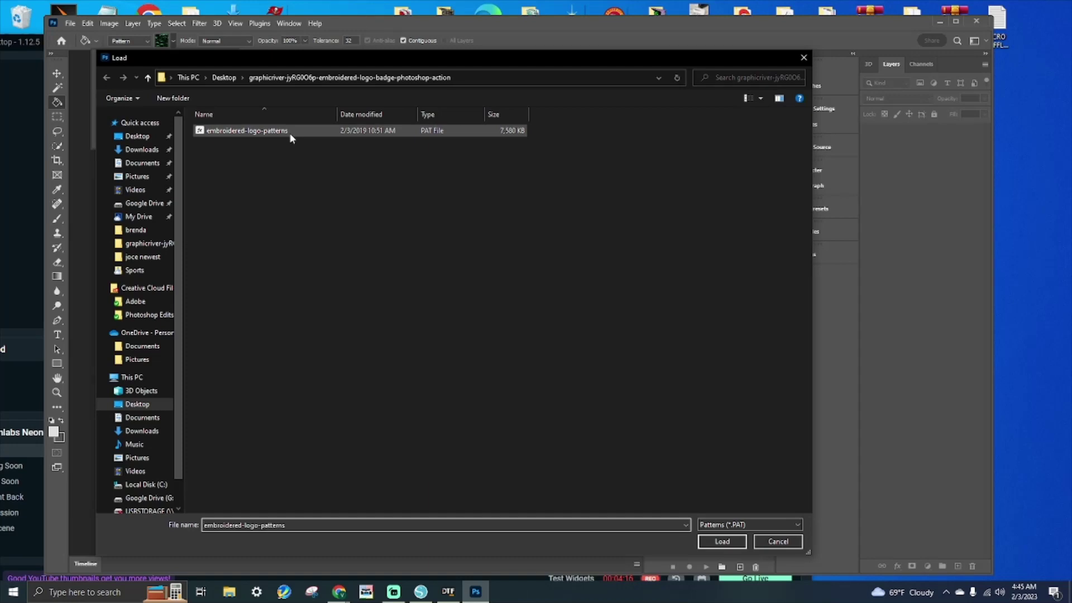
left_click(710, 546)
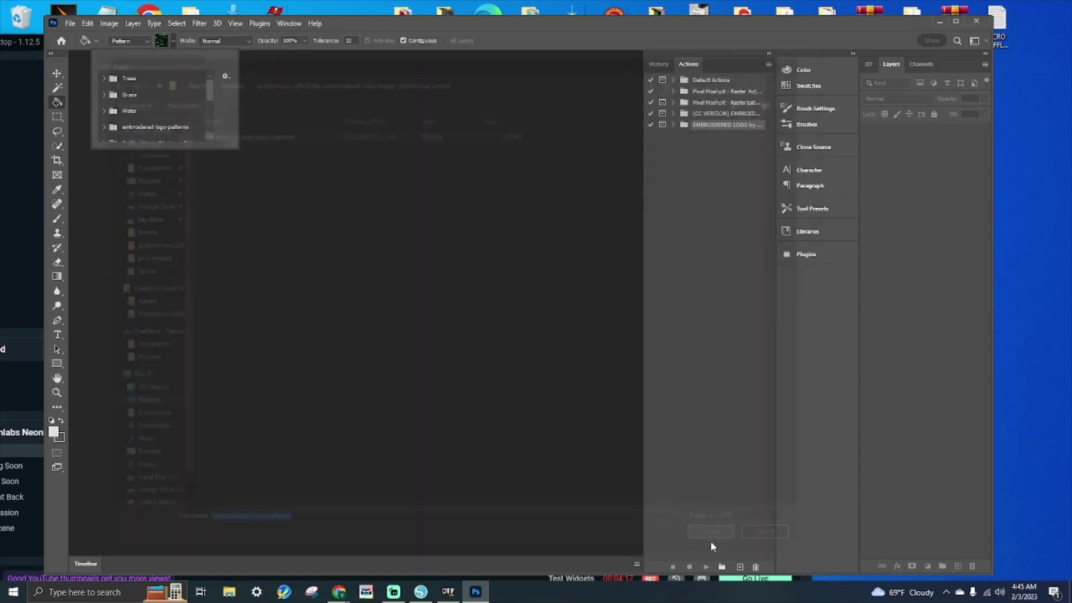
left_click(305, 129)
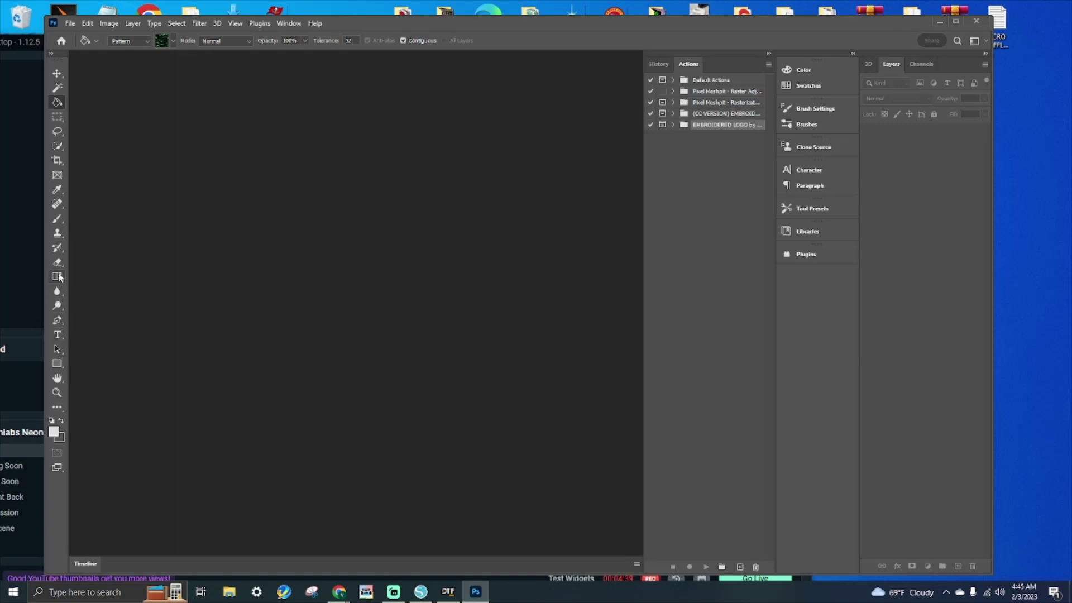
left_click(58, 250)
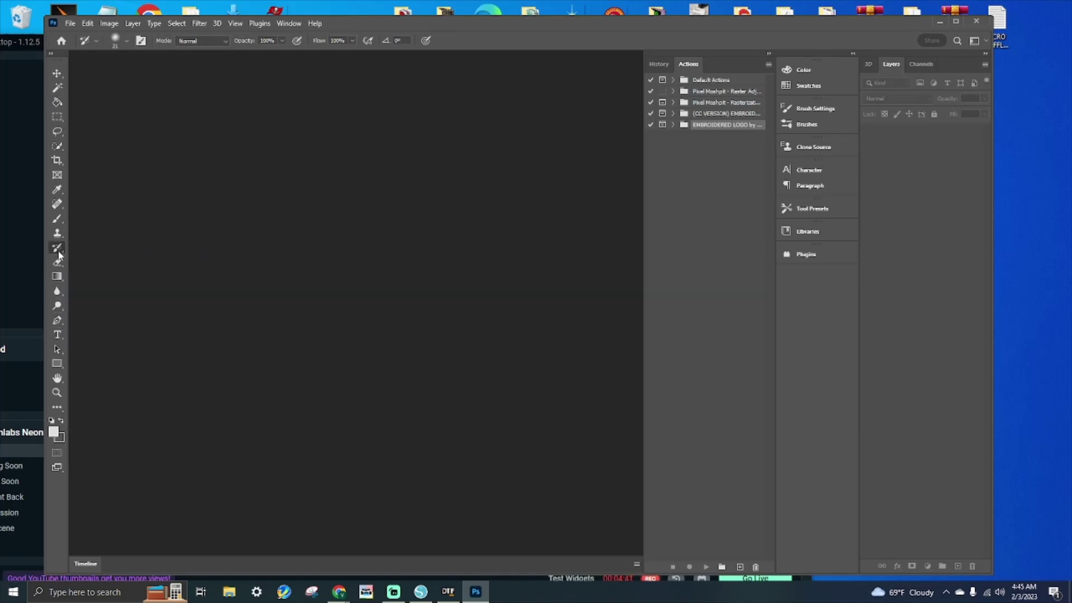
left_click(127, 43)
left_click(196, 63)
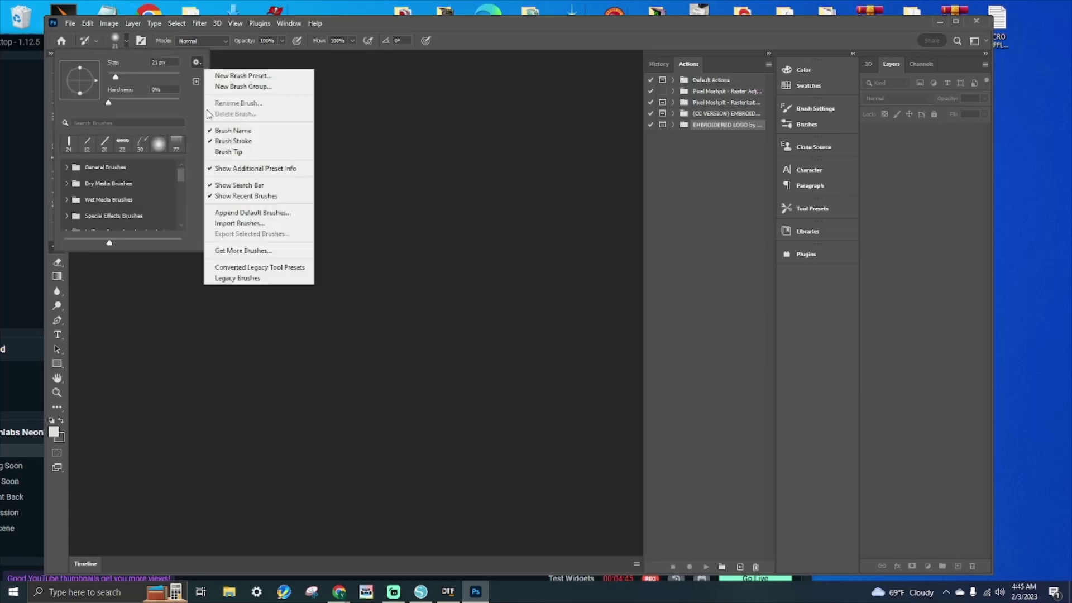
left_click(236, 224)
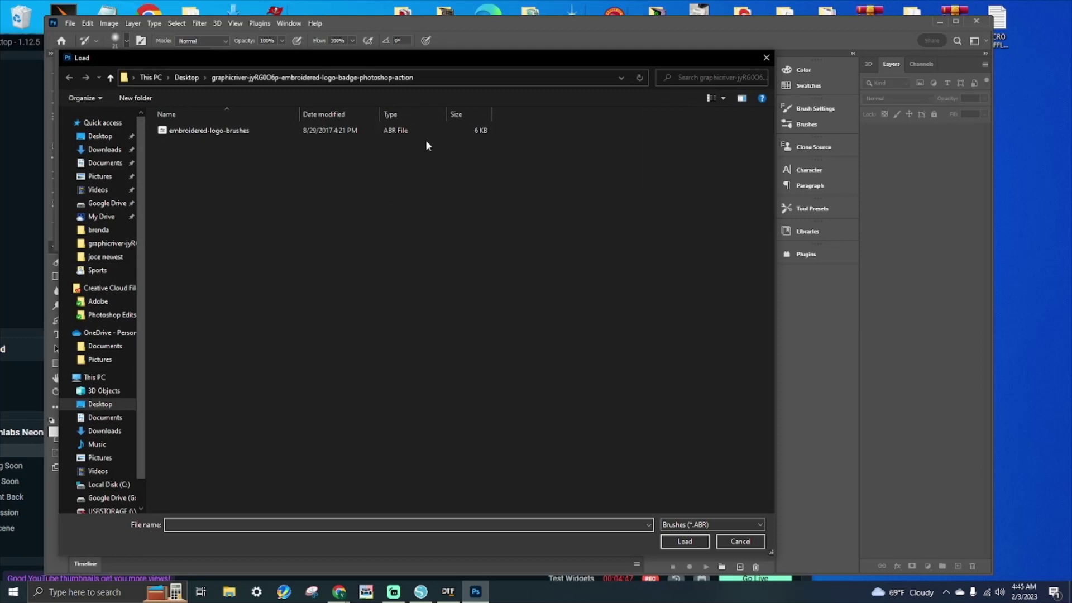
left_click(731, 542)
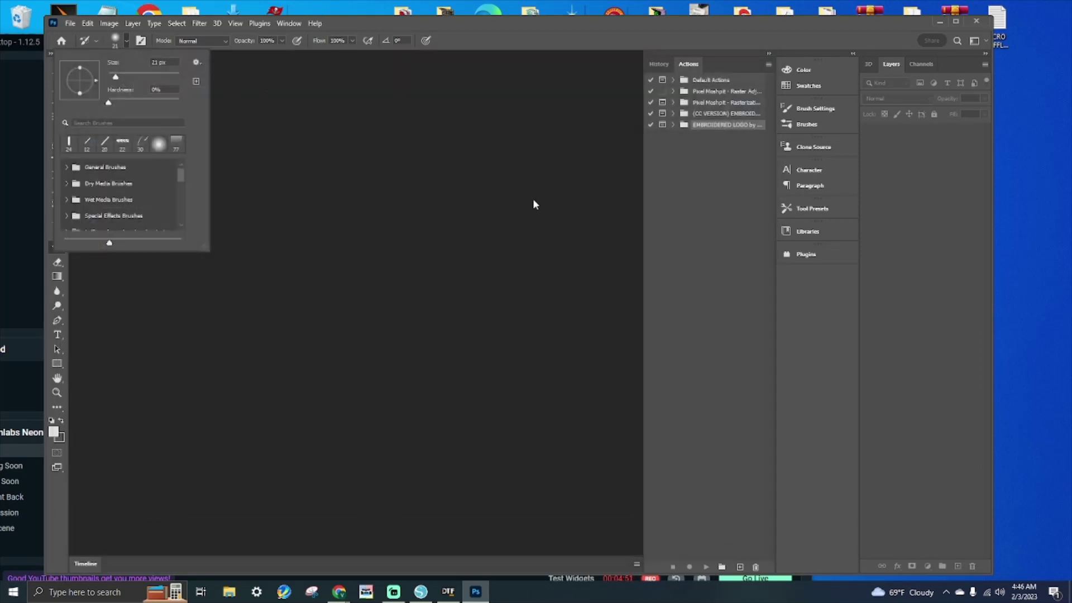
left_click(680, 210)
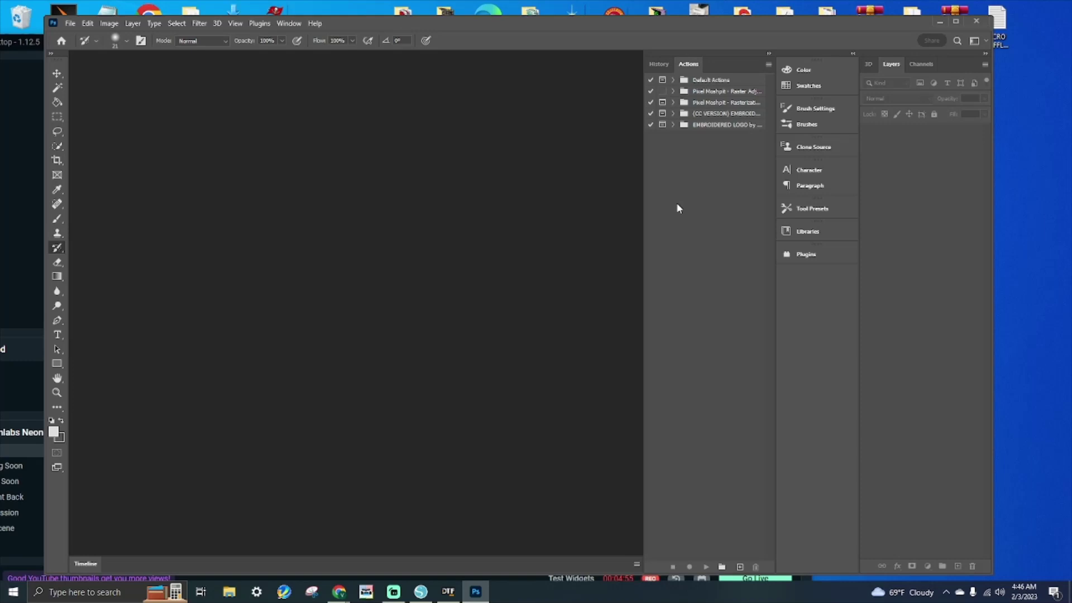
Open the drinks-and-unicorn image (1) 7.5 inch, (1) 8 inch wide.png from the desktop
left_click(71, 24)
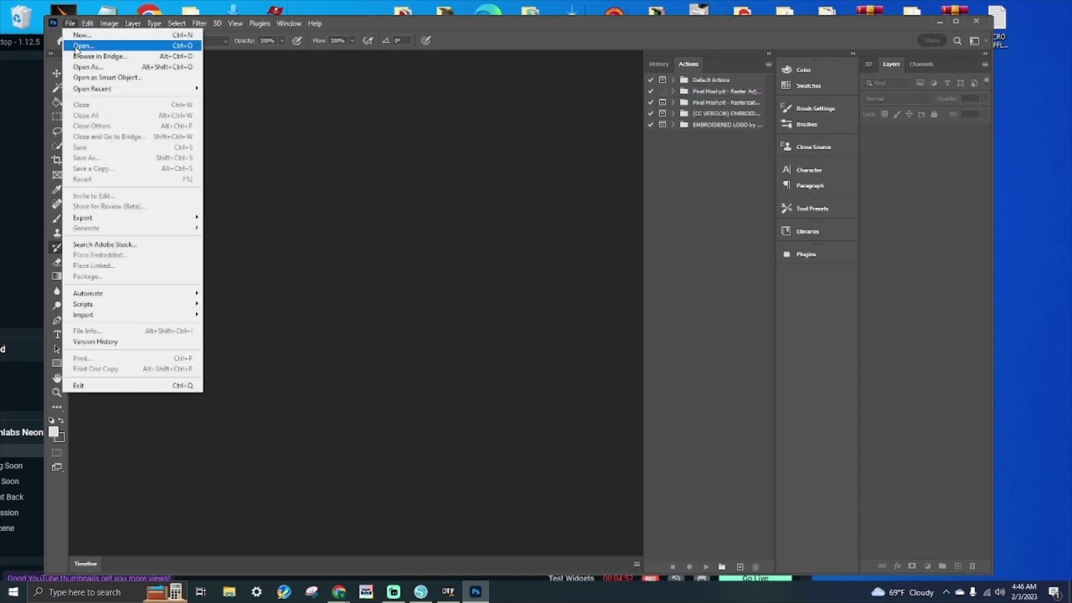
left_click(83, 46)
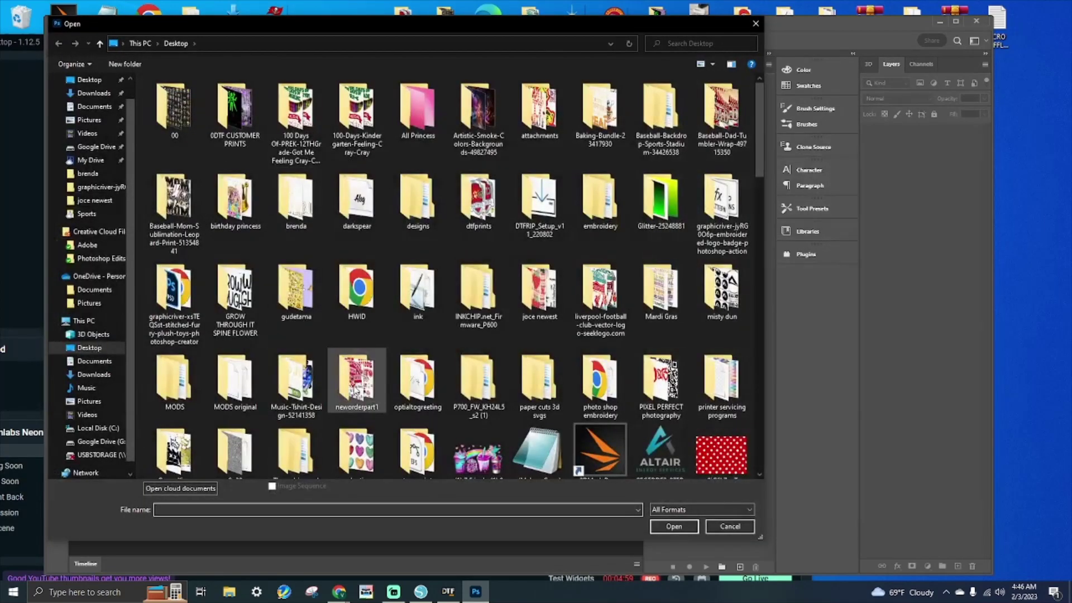
double_click(479, 249)
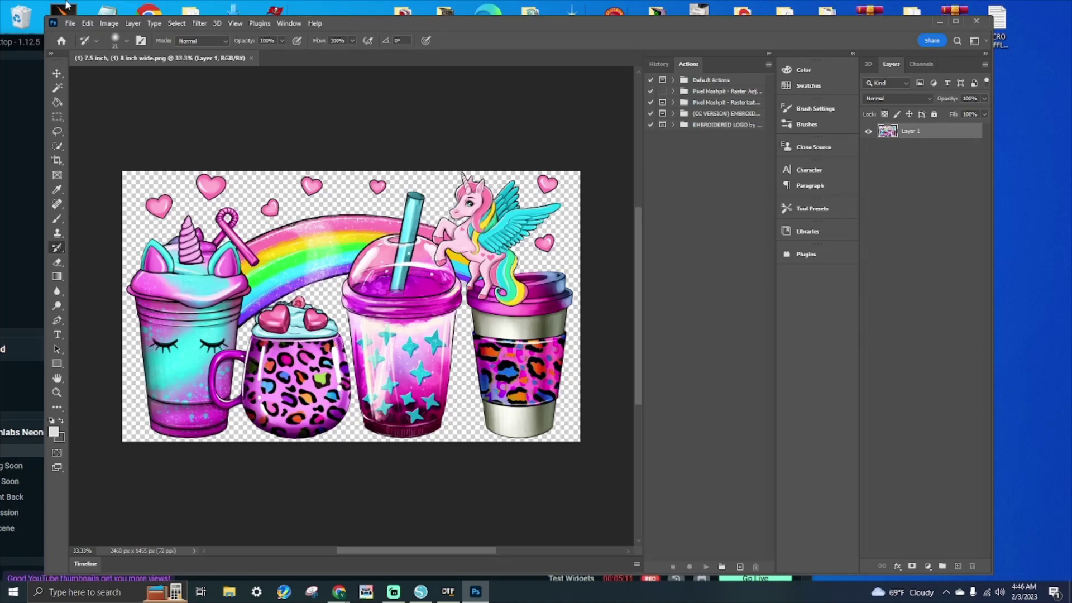
Check the image's pixel dimensions and resolution in the Image Size settings
left_click(107, 23)
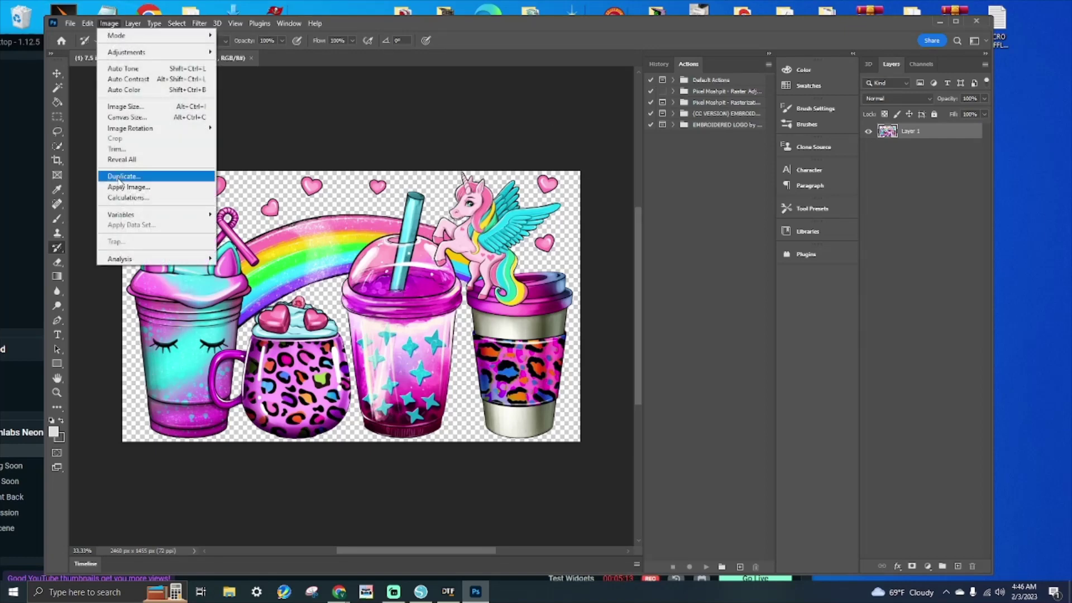
left_click(124, 106)
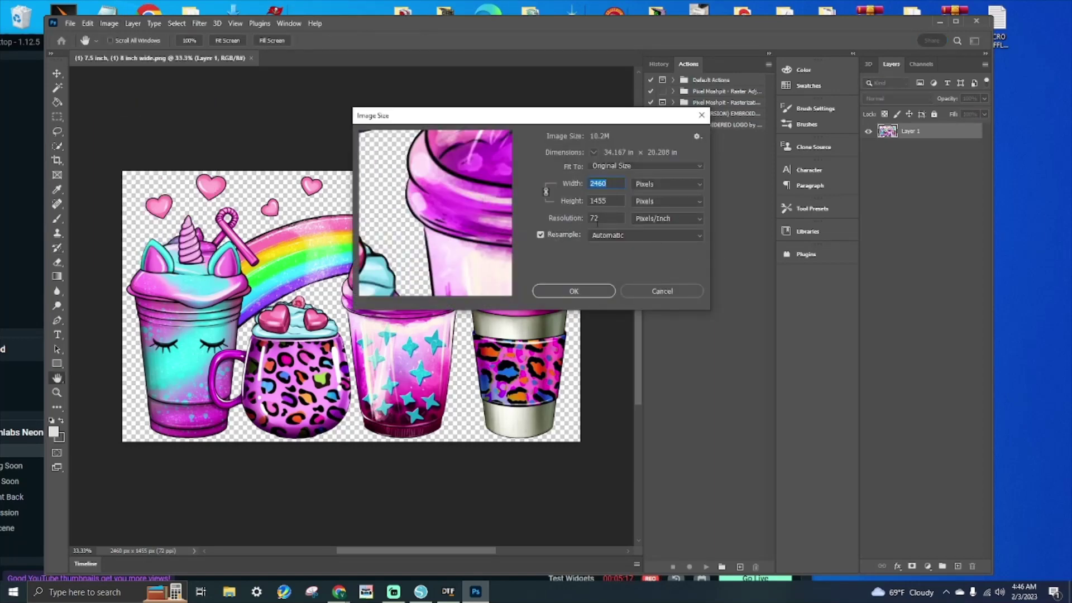
left_click(560, 291)
key("y")
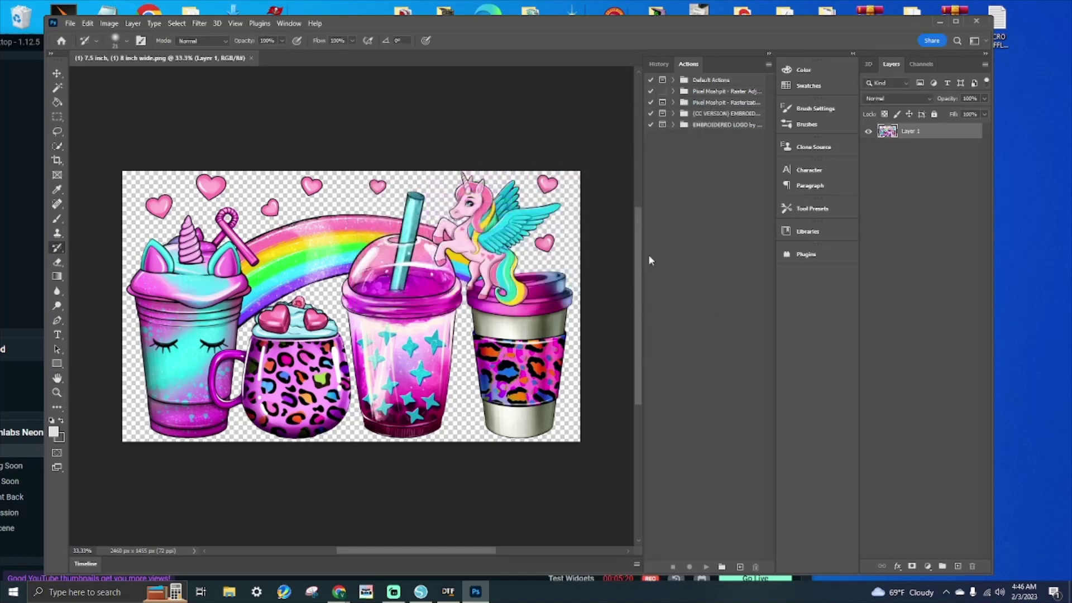
Run the thin variant of the Embroidered Logo action from the (CC VERSION) set, accepting the preset Add Noise settings
left_click(684, 115)
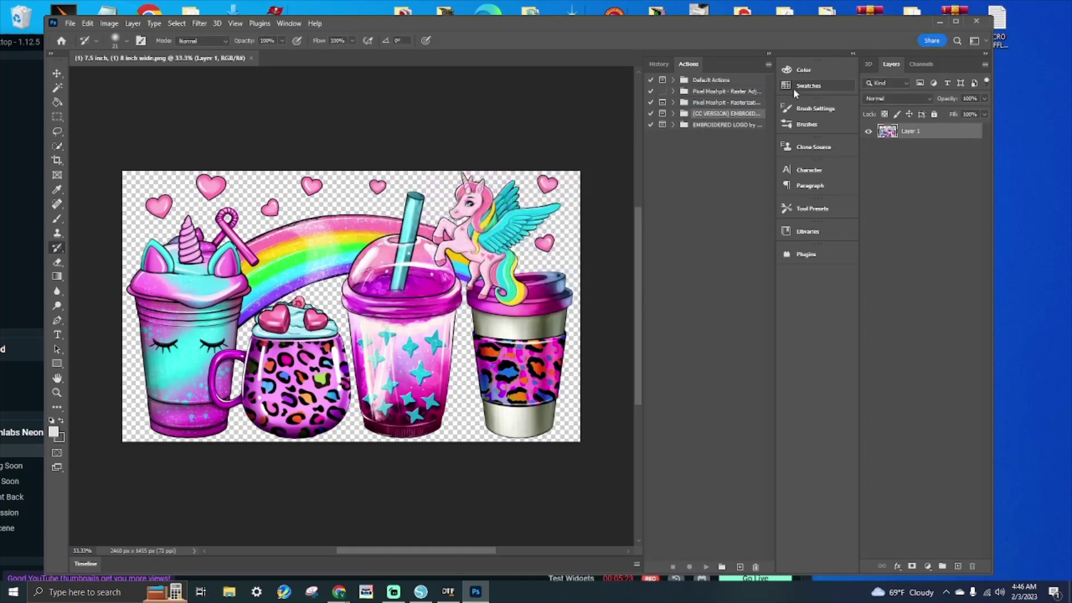
left_click(674, 114)
left_click(703, 126)
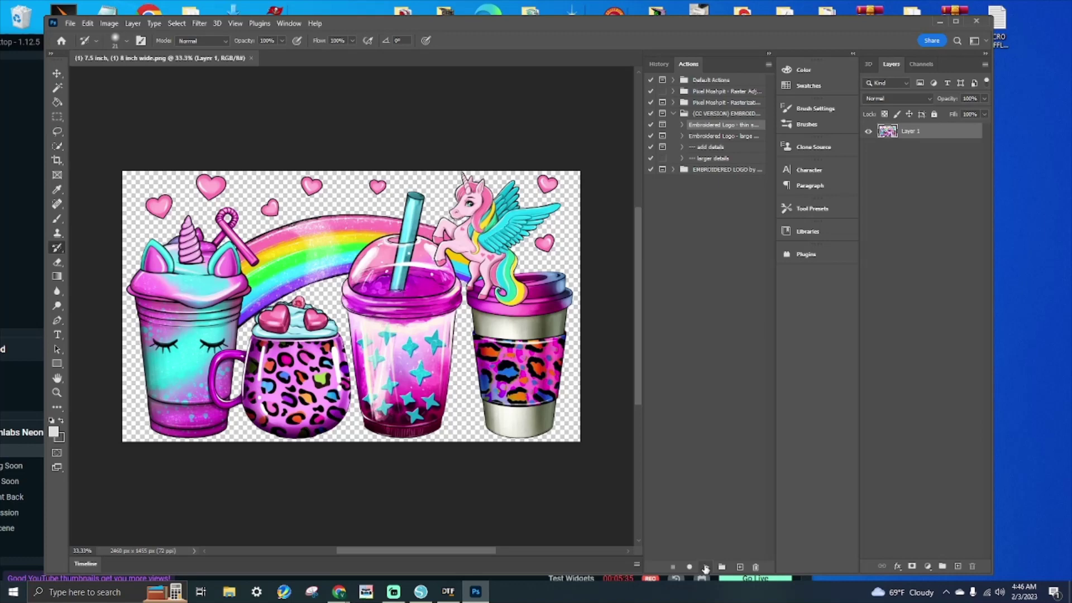
left_click(705, 568)
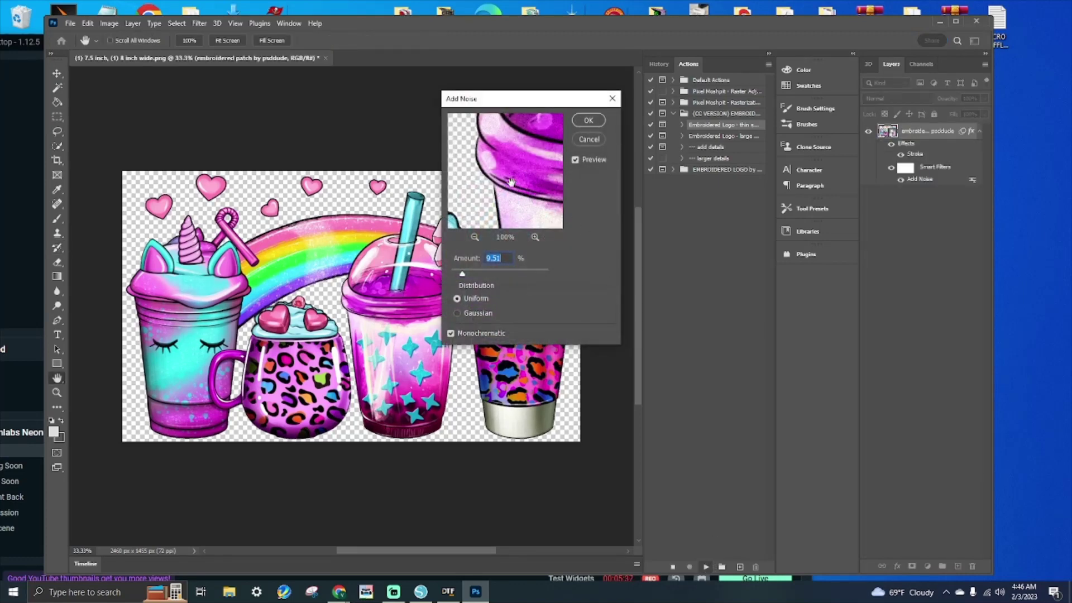
left_click(592, 120)
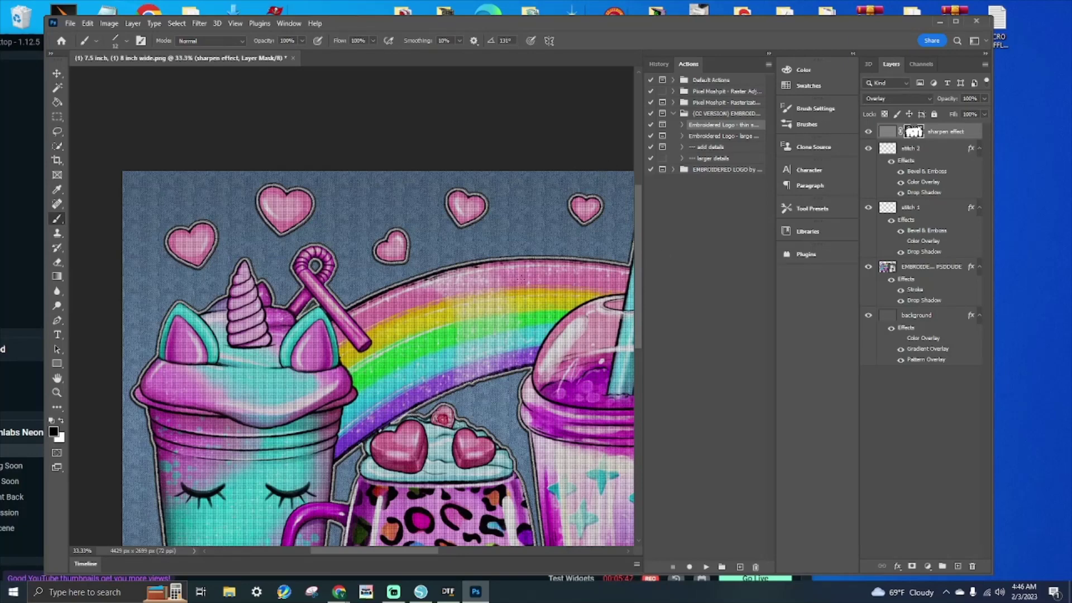
Hide the denim-like background layer so the embroidered artwork sits on transparency
scroll(540, 223, "down", 3)
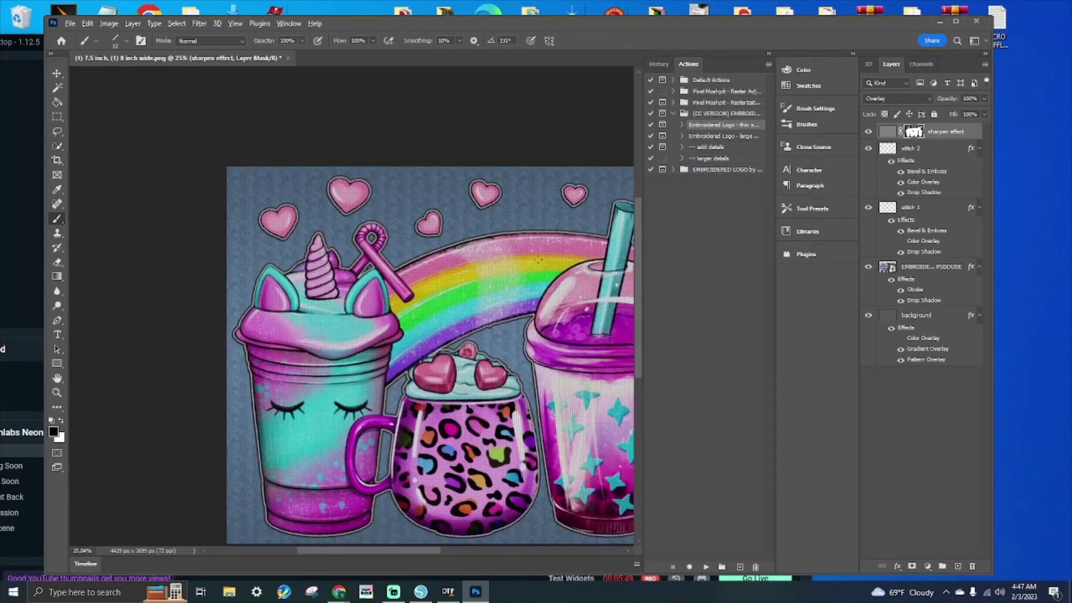
left_click_drag(436, 553, 496, 545)
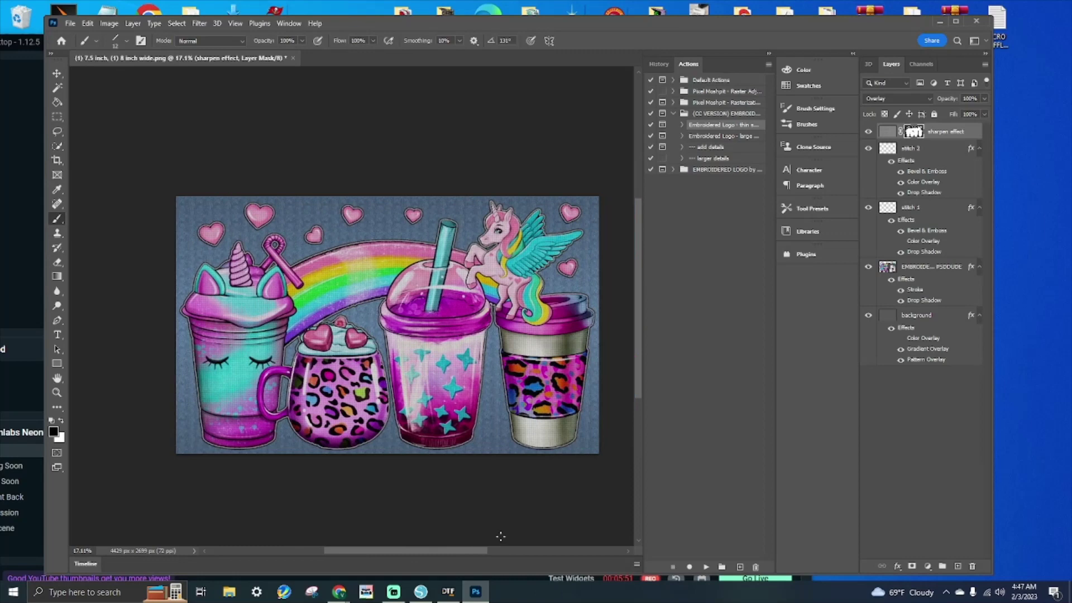
left_click(868, 314)
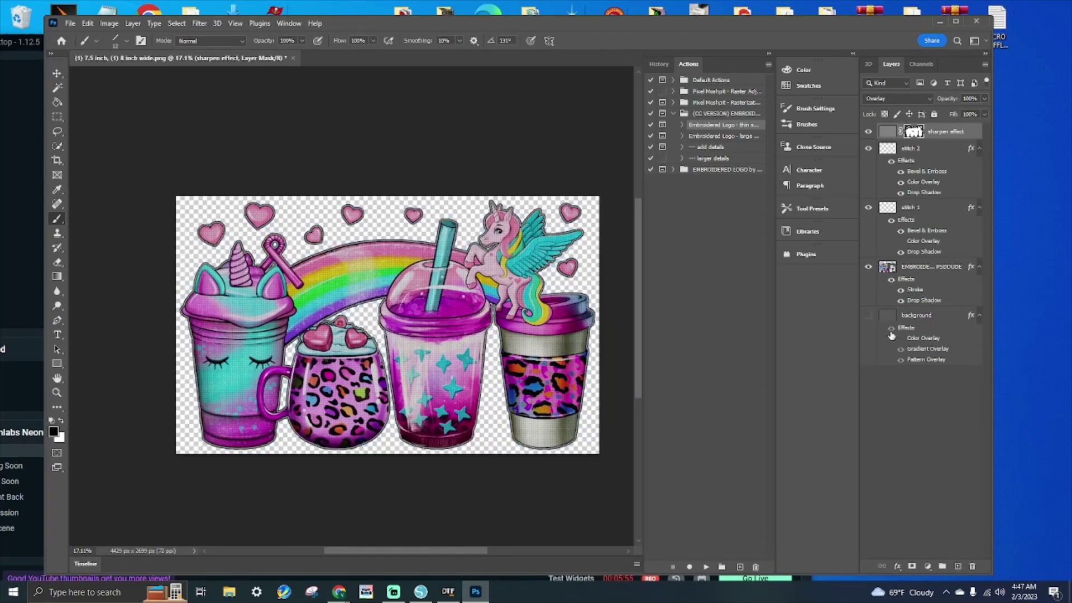
left_click(869, 316)
left_click(869, 316)
Emboss the turquoise areas of the EMBROIDERED LOGO by PSDDUDE layer with the add details action, selecting them with the Magic Wand
left_click(909, 267)
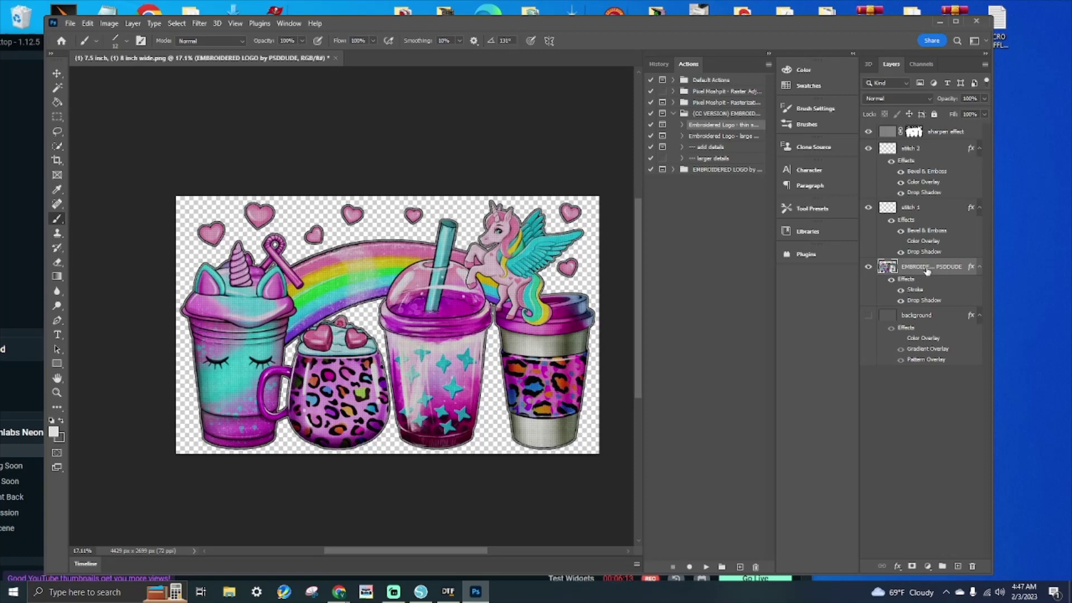
left_click(711, 147)
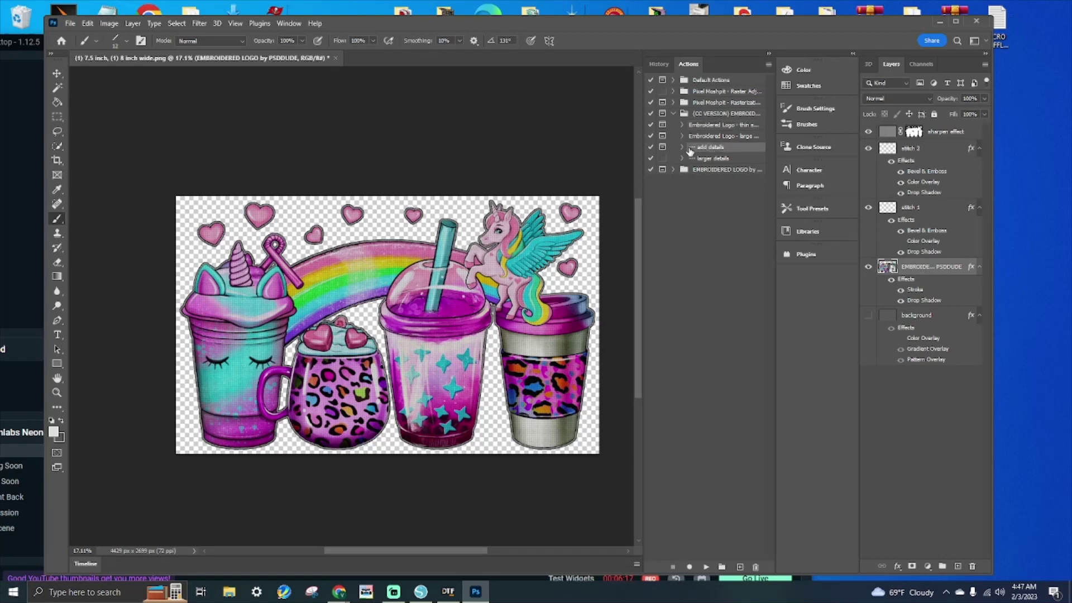
left_click(706, 567)
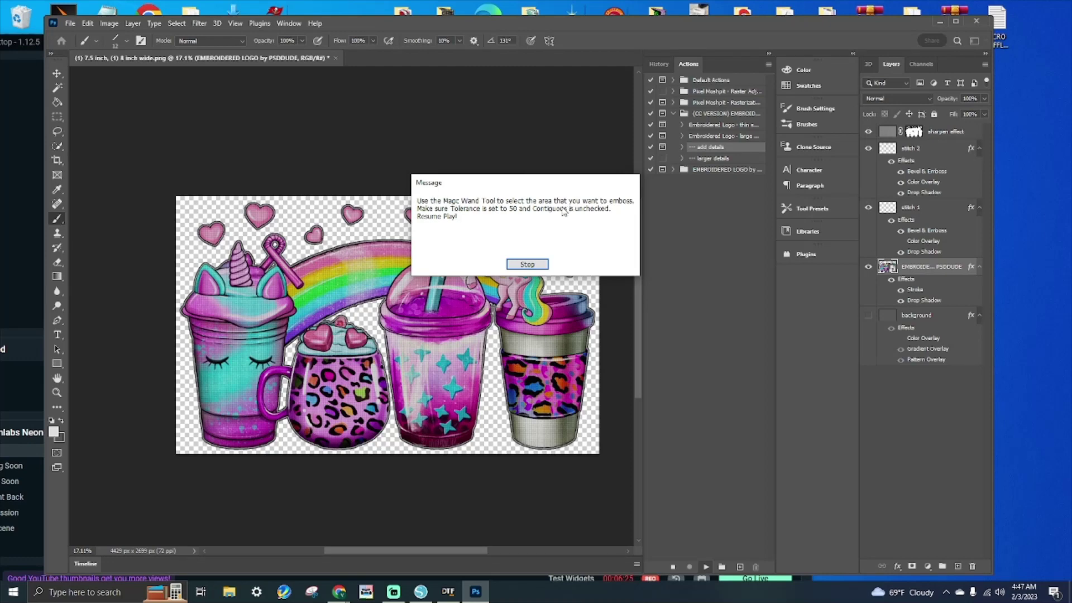
left_click(531, 265)
left_click(57, 87)
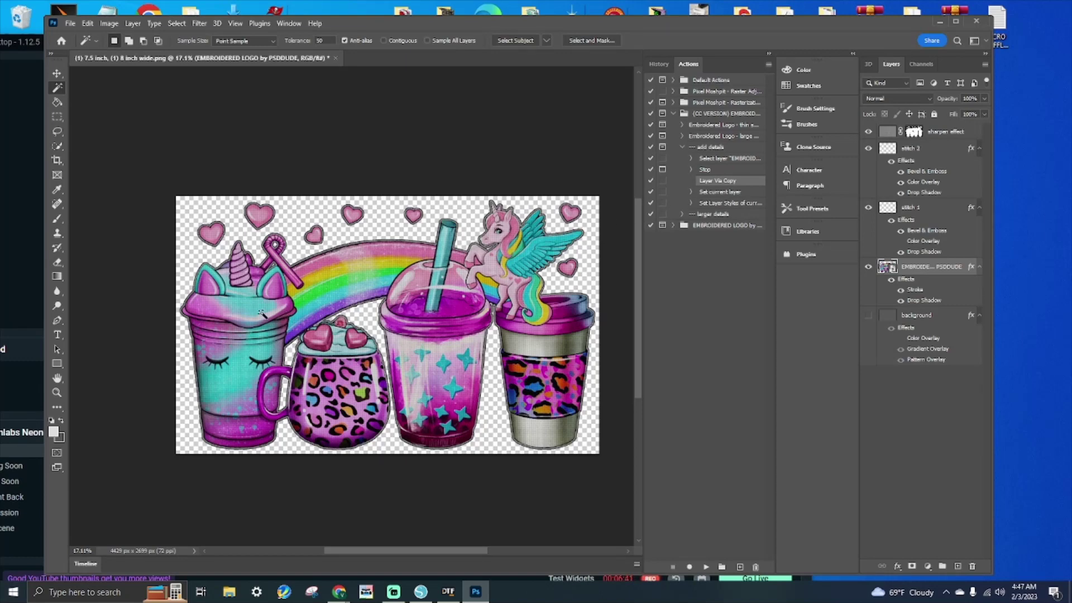
left_click(241, 303)
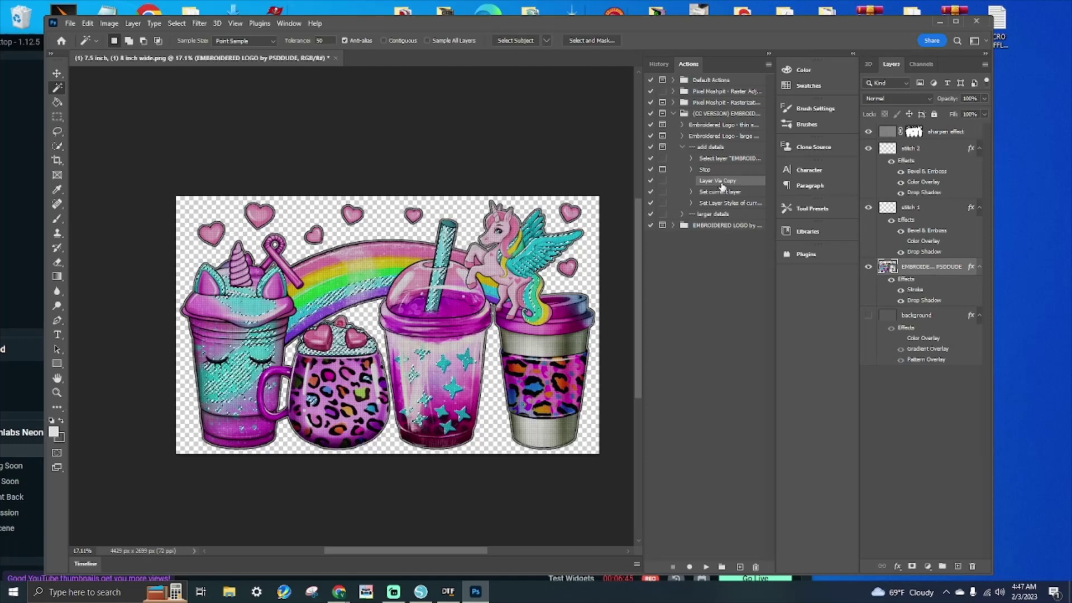
left_click(723, 148)
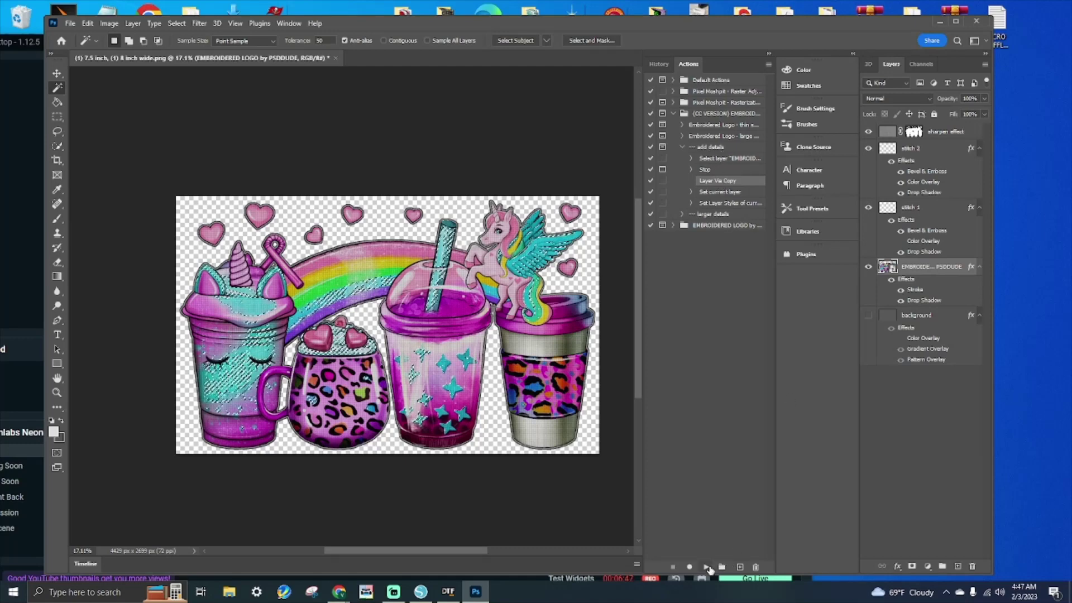
left_click(705, 567)
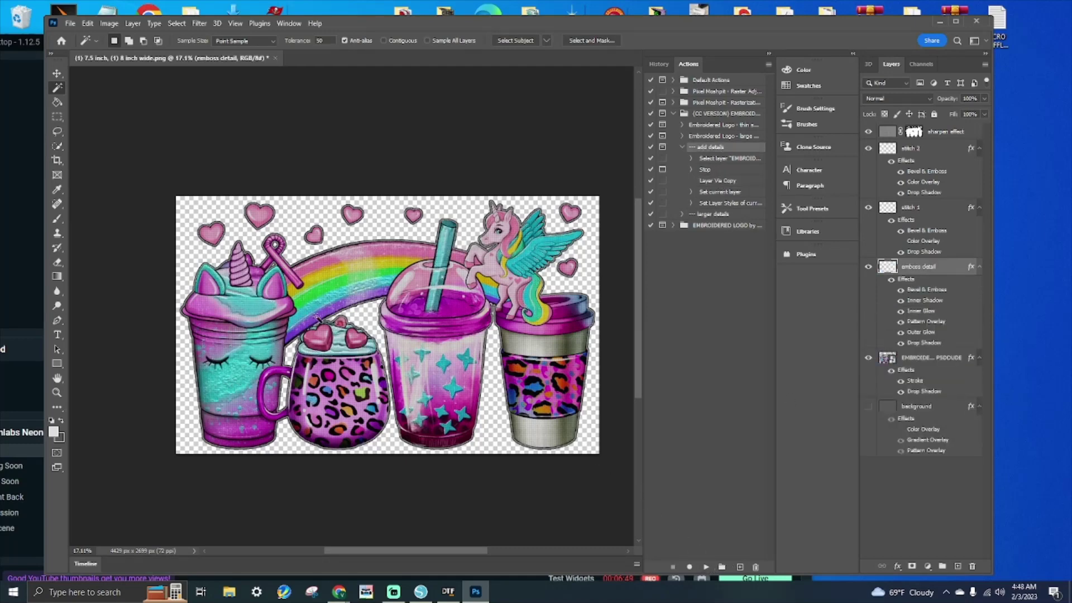
Run the add details action on the EMBROIDERED LOGO by PSDDUDE layer to emboss the pink areas
left_click(920, 358)
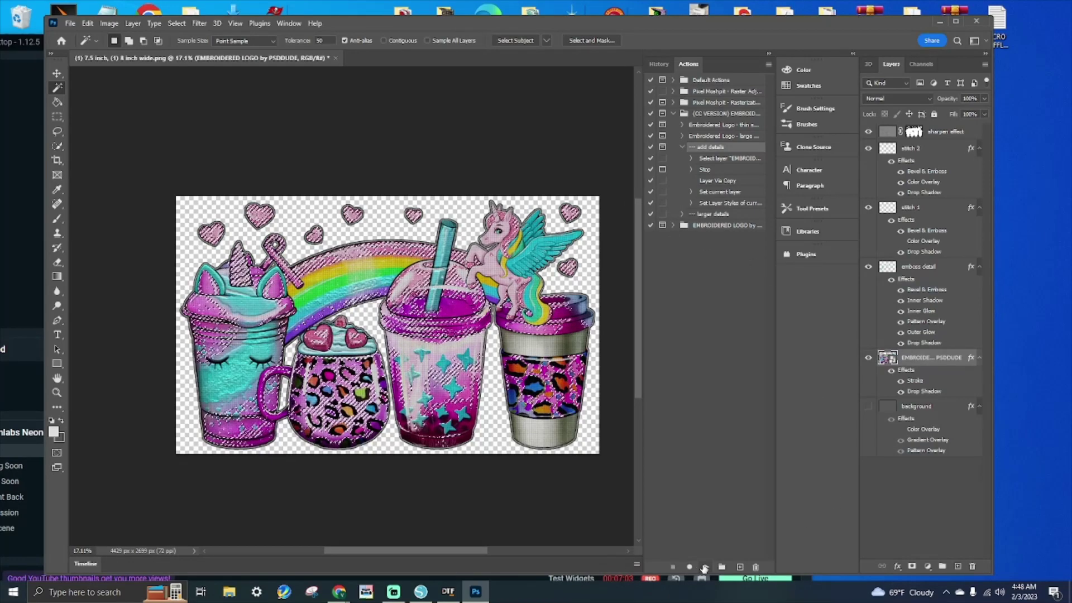
left_click(705, 568)
left_click(519, 265)
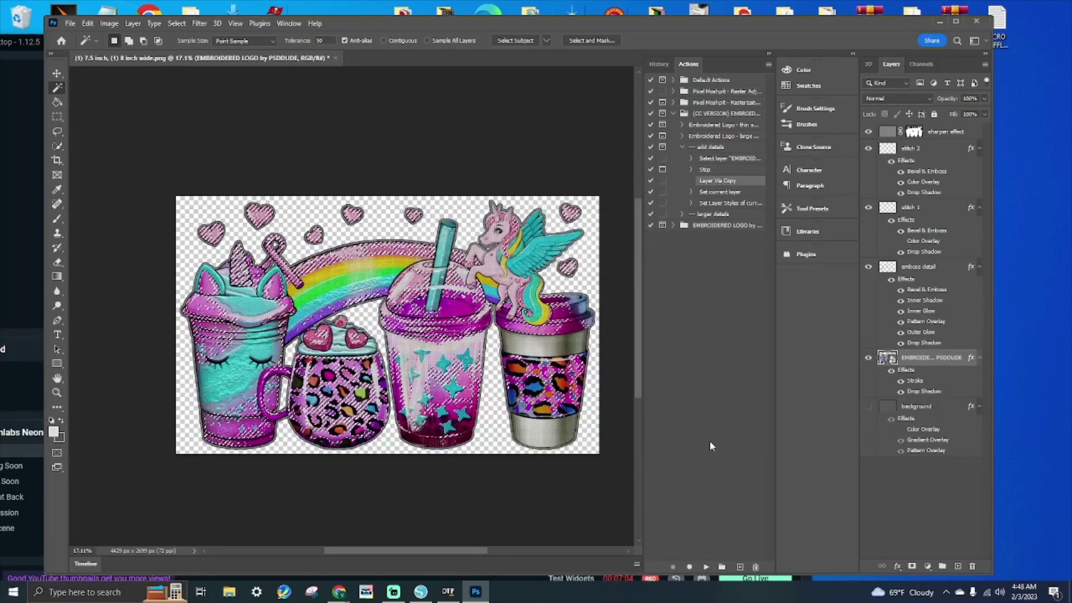
left_click(705, 567)
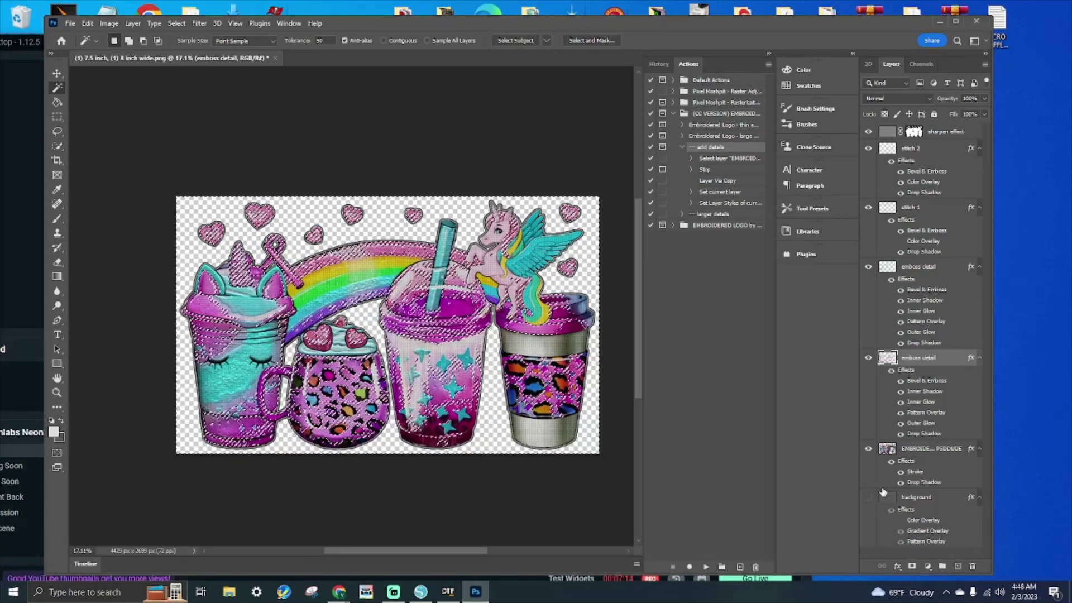
Emboss the yellow areas of the rainbow and unicorn on the EMBROIDERED LOGO by PSDDUDE layer with the add details action
left_click(917, 451)
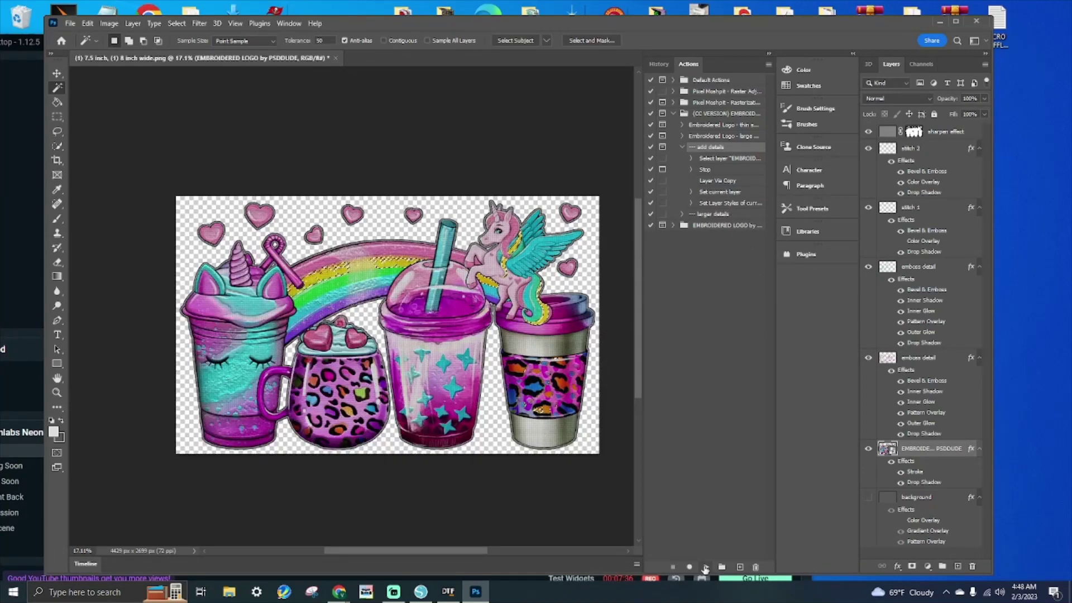
left_click(706, 568)
left_click(529, 264)
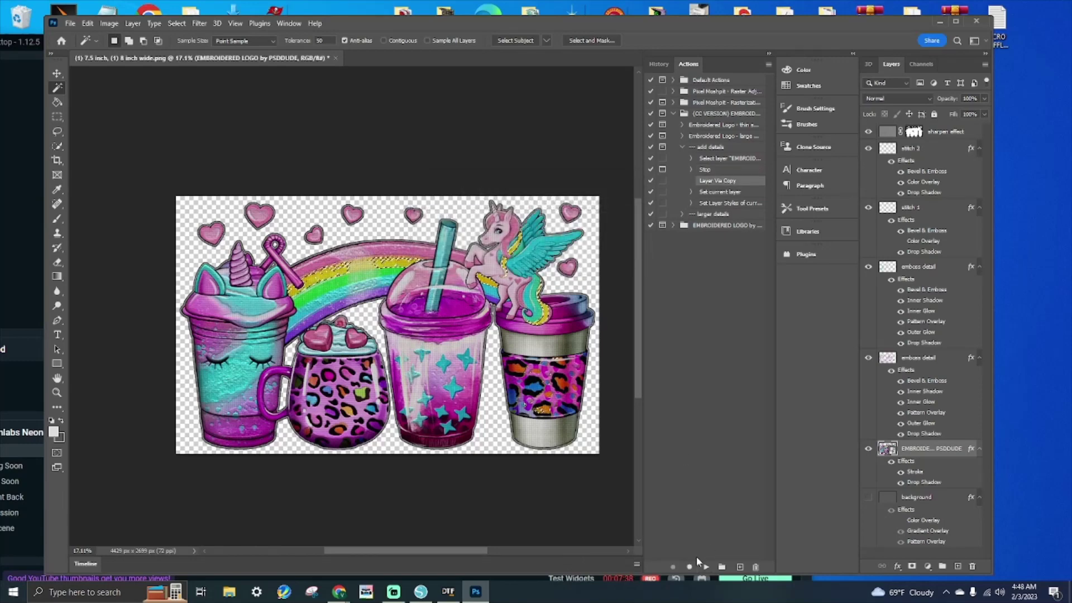
left_click(706, 567)
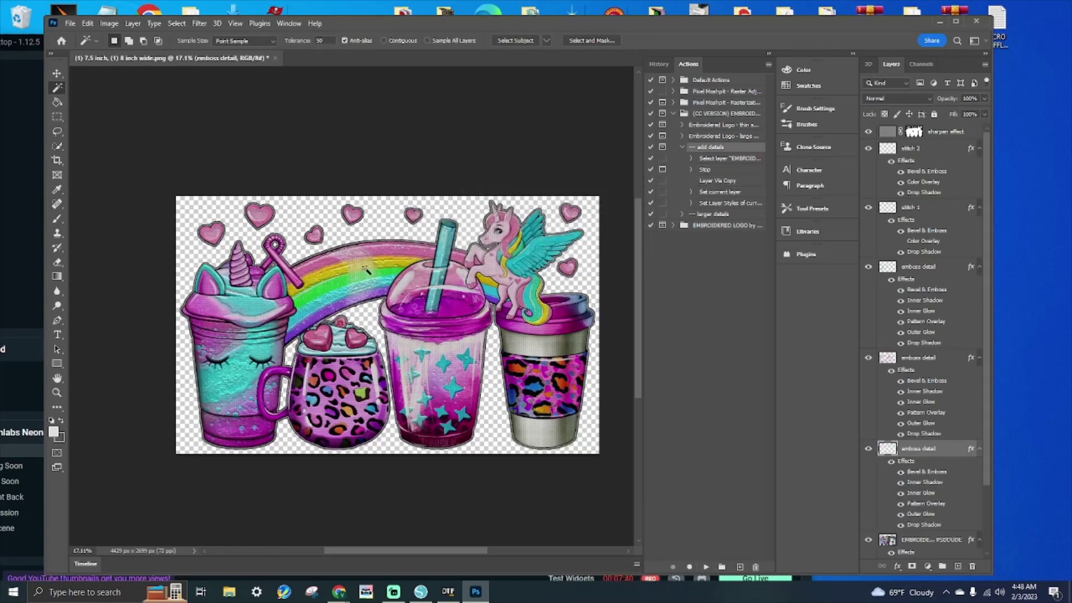
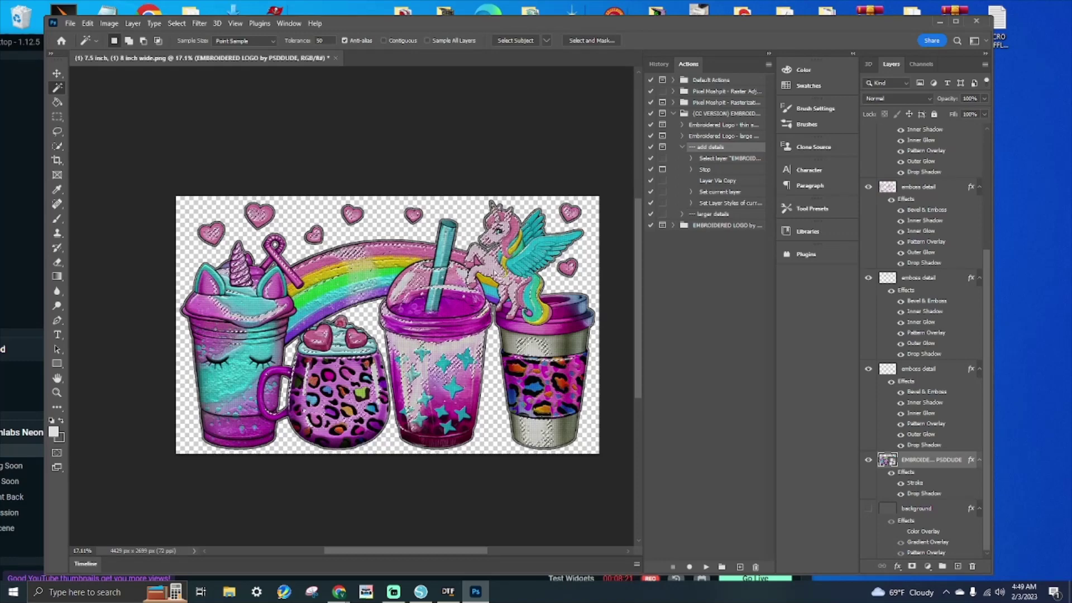
Emboss the selected white and light grey areas with the add details action and reselect the EMBROIDERED LOGO by PSDDUDE layer
left_click(705, 567)
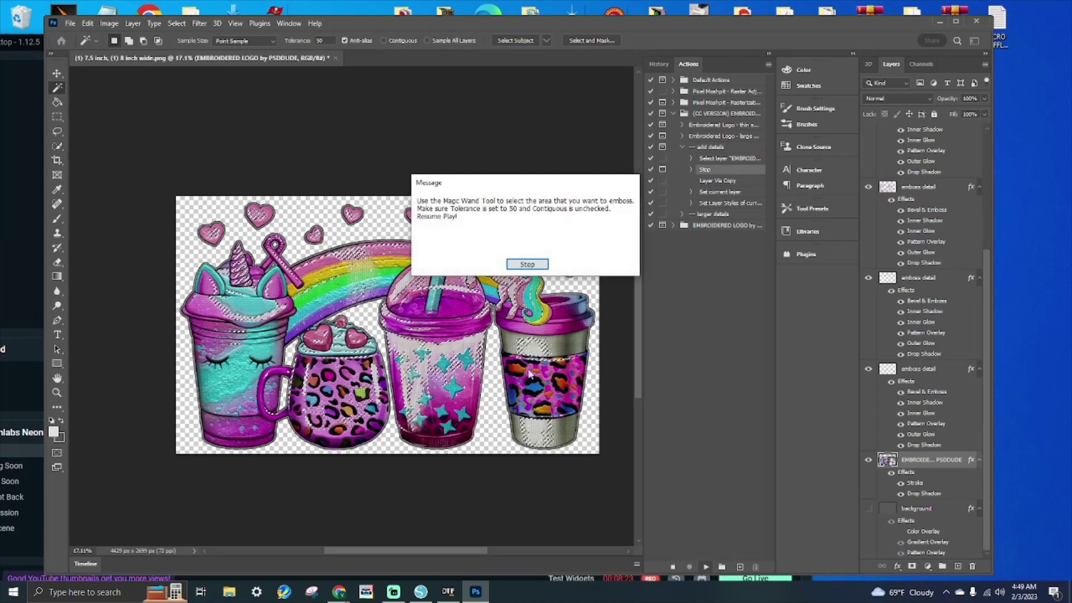
key("Return")
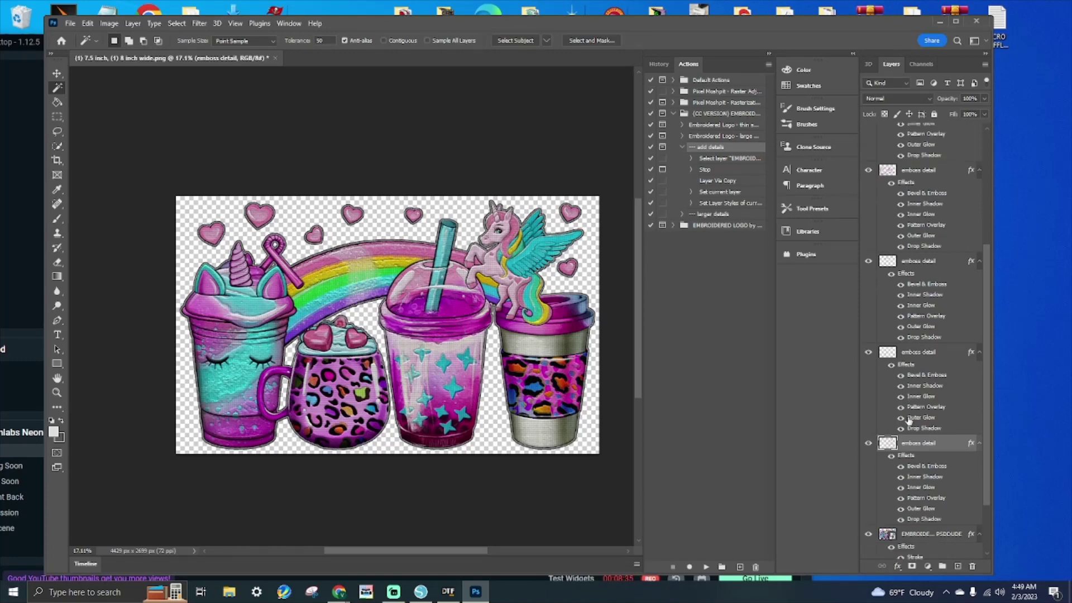
key("alt+[")
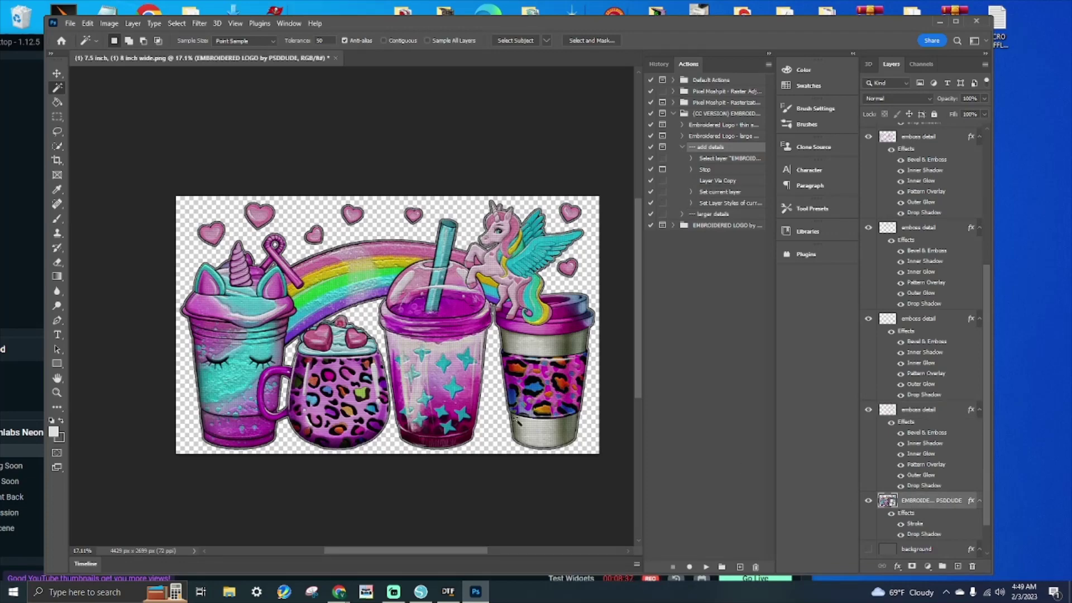
Emboss the dark outlines and spots of the artwork with the add details action, selecting them with the Magic Wand
left_click(541, 436)
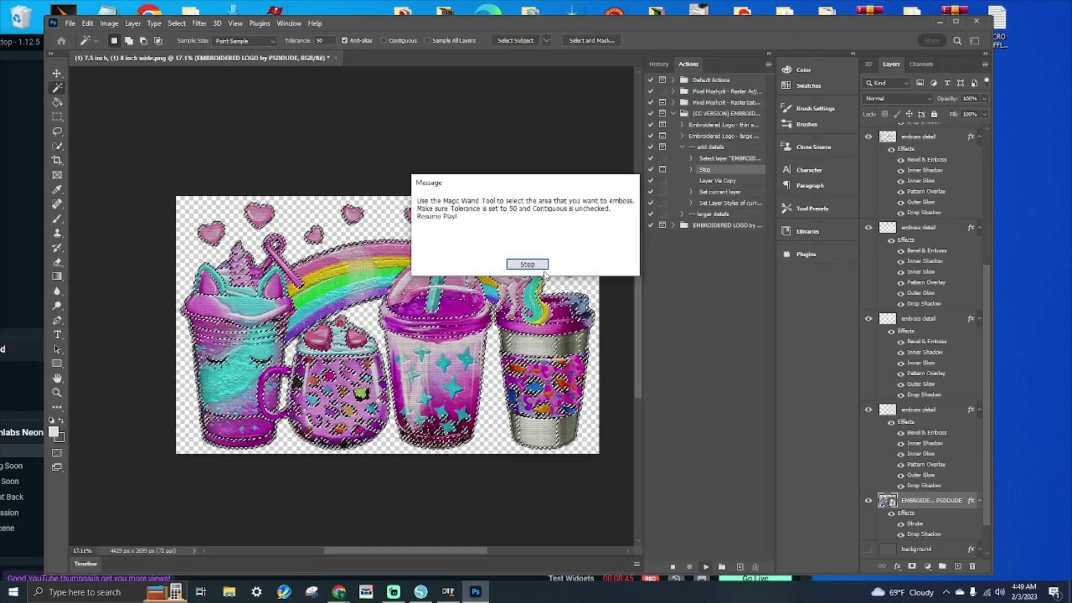
key("Return")
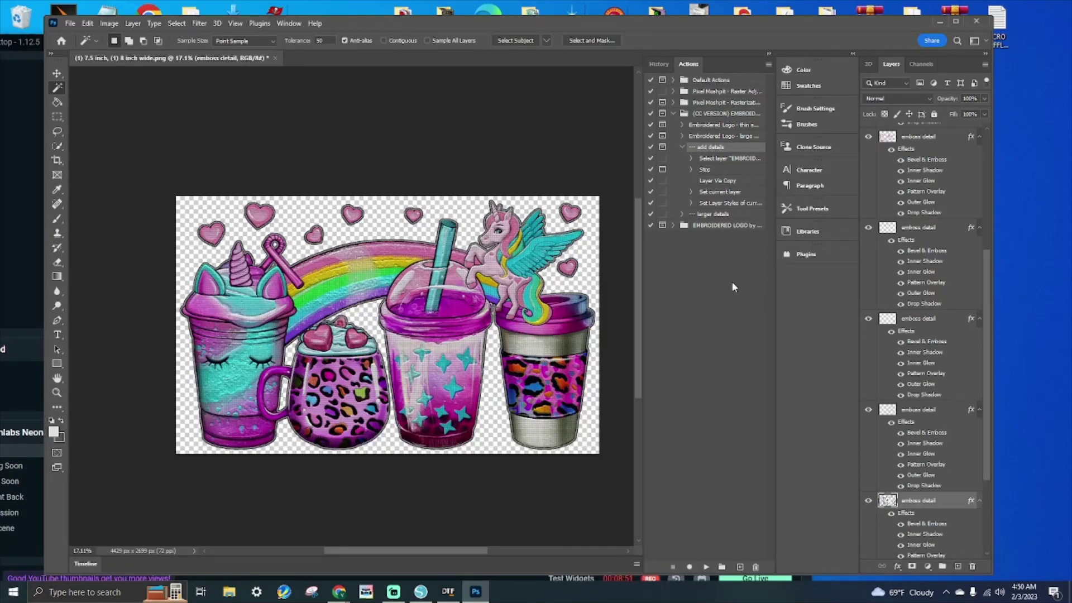
Select the stitch 2 layer and open its layer style settings
scroll(863, 371, "up", 6)
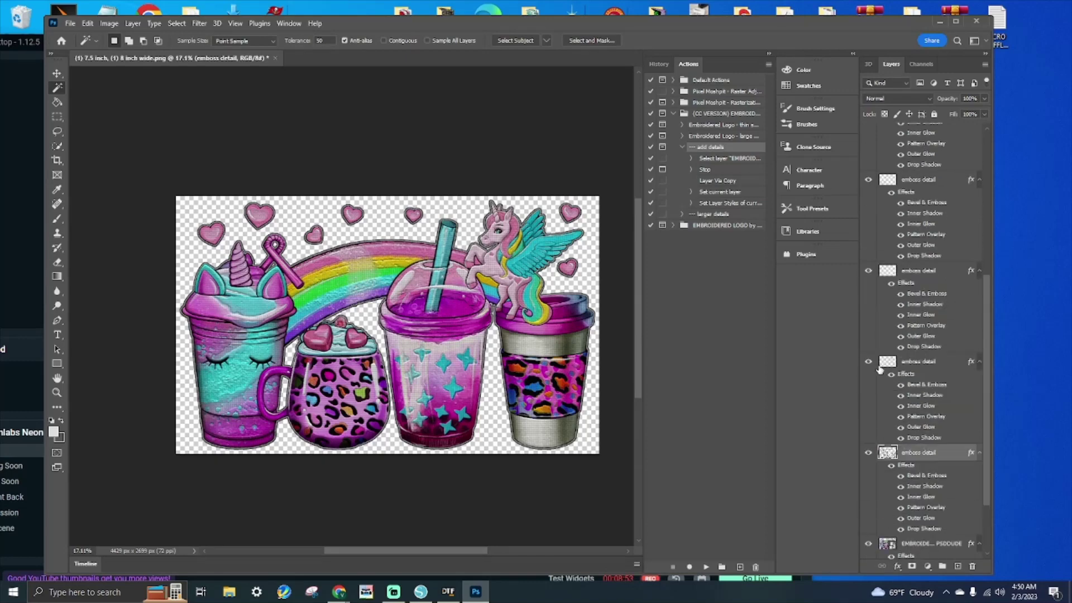
scroll(864, 372, "up", 4)
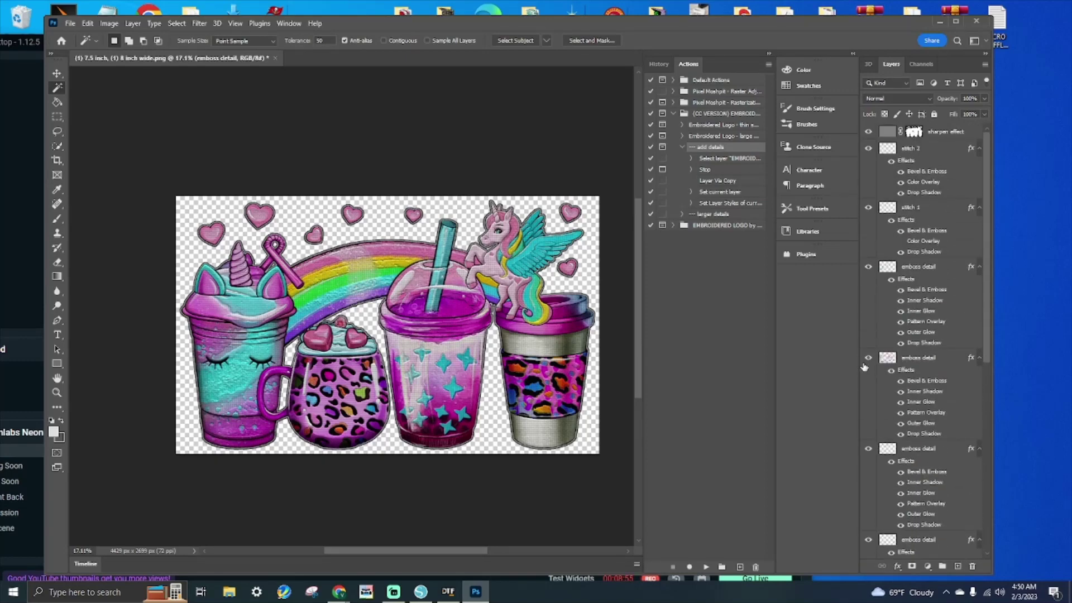
scroll(860, 304, "up", 1)
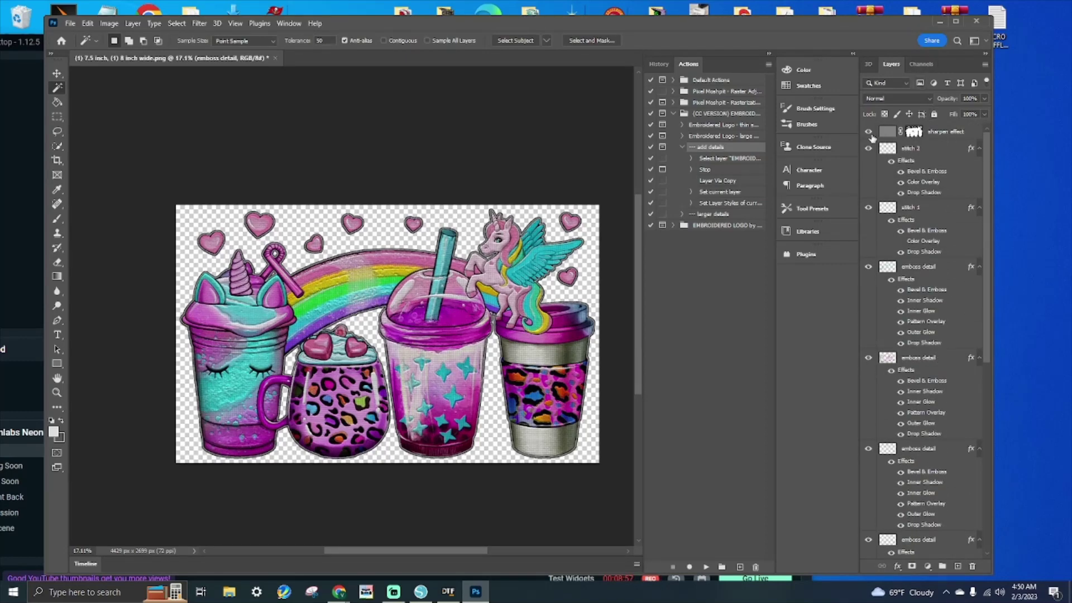
scroll(919, 207, "down", 1)
scroll(919, 191, "up", 1)
left_click(911, 150)
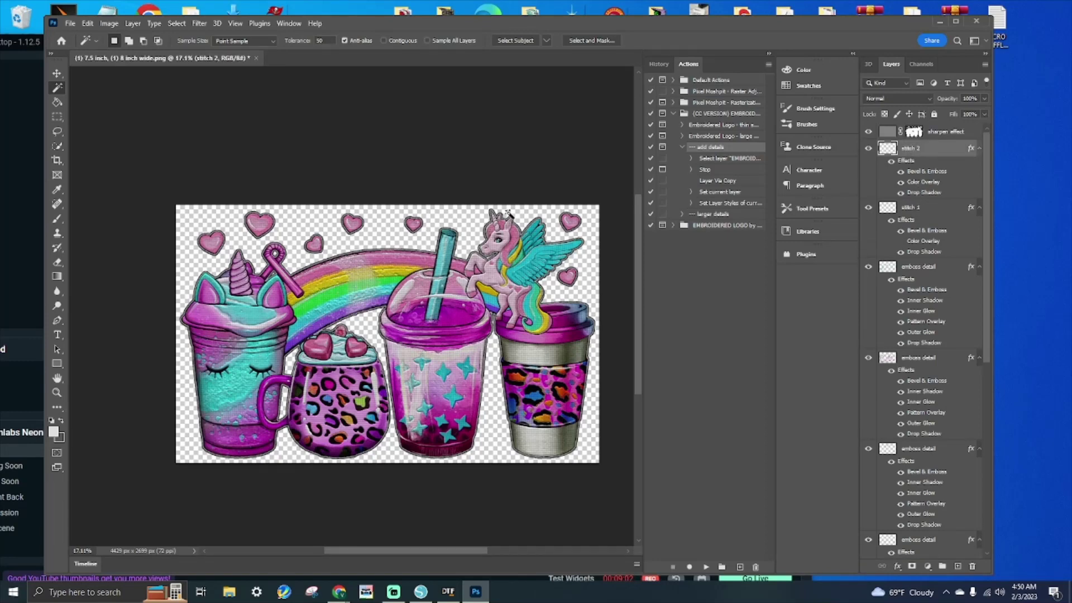
double_click(920, 149)
double_click(971, 149)
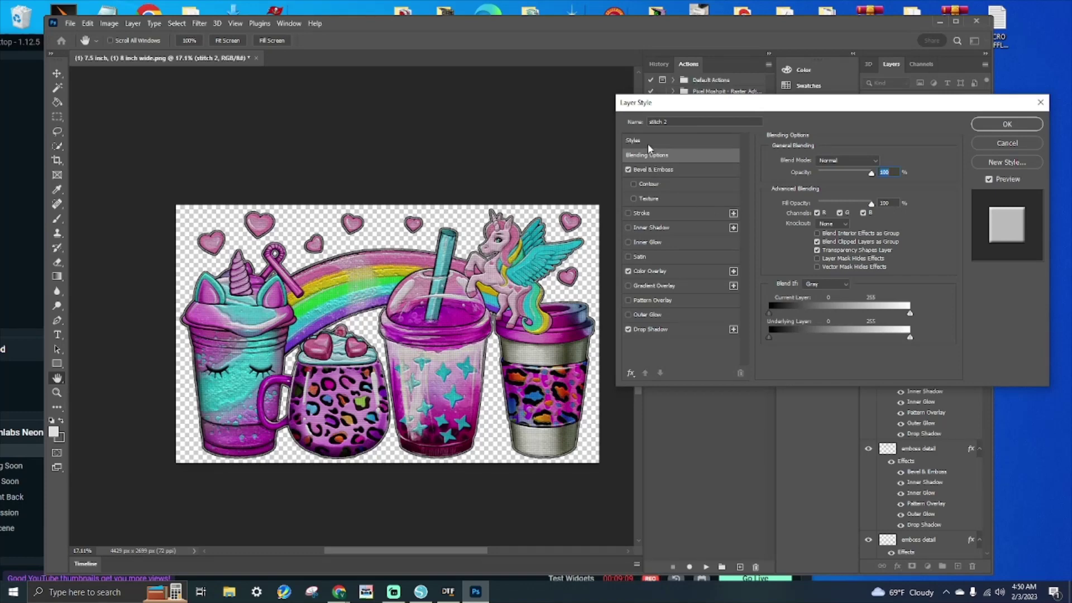
Examine the Color Overlay settings and style presets for the stitch 2 layer, and close the layer style settings without changes
left_click(659, 271)
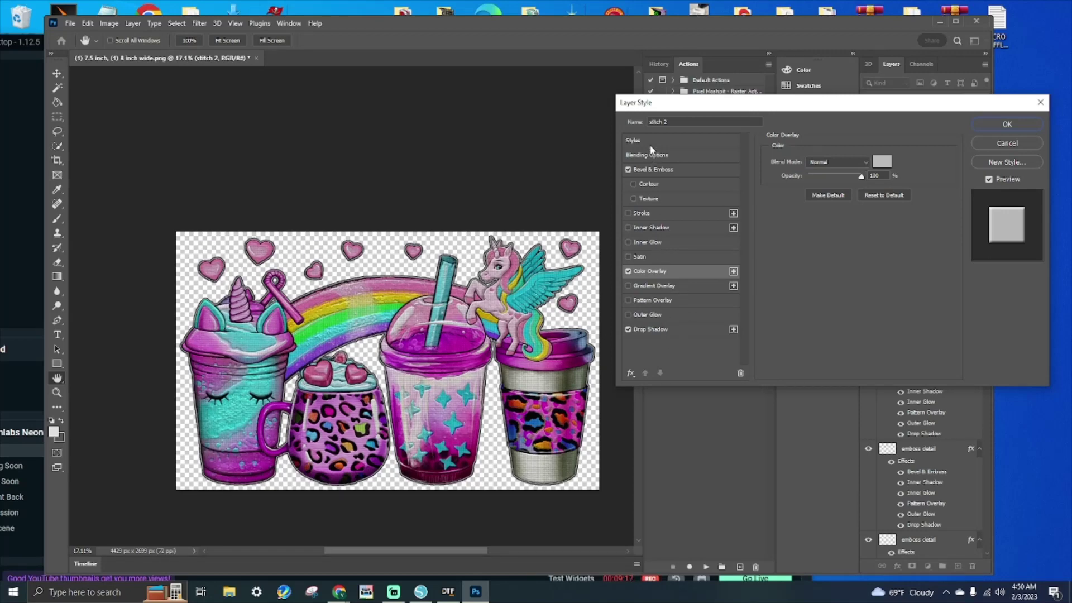
left_click(651, 144)
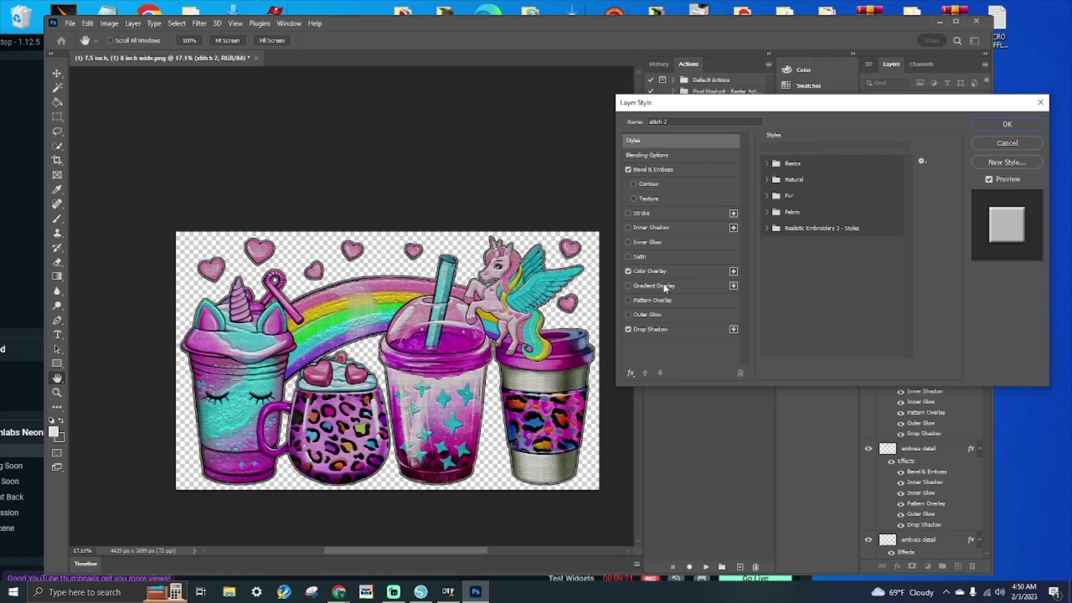
scroll(386, 354, "down", 2)
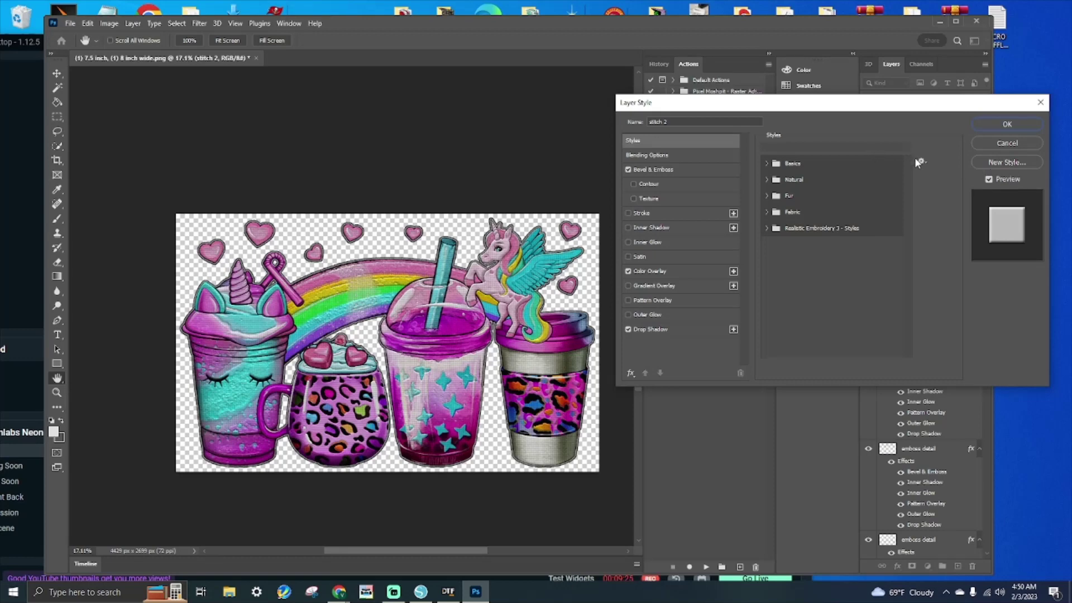
scroll(670, 270, "down", 5)
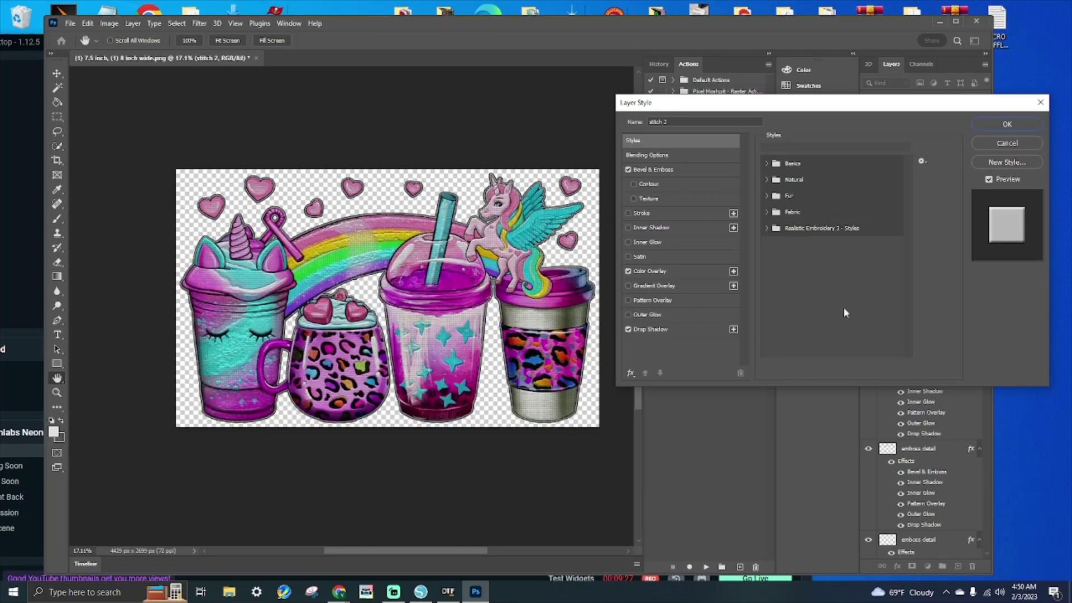
scroll(635, 337, "down", 1)
scroll(665, 310, "up", 4)
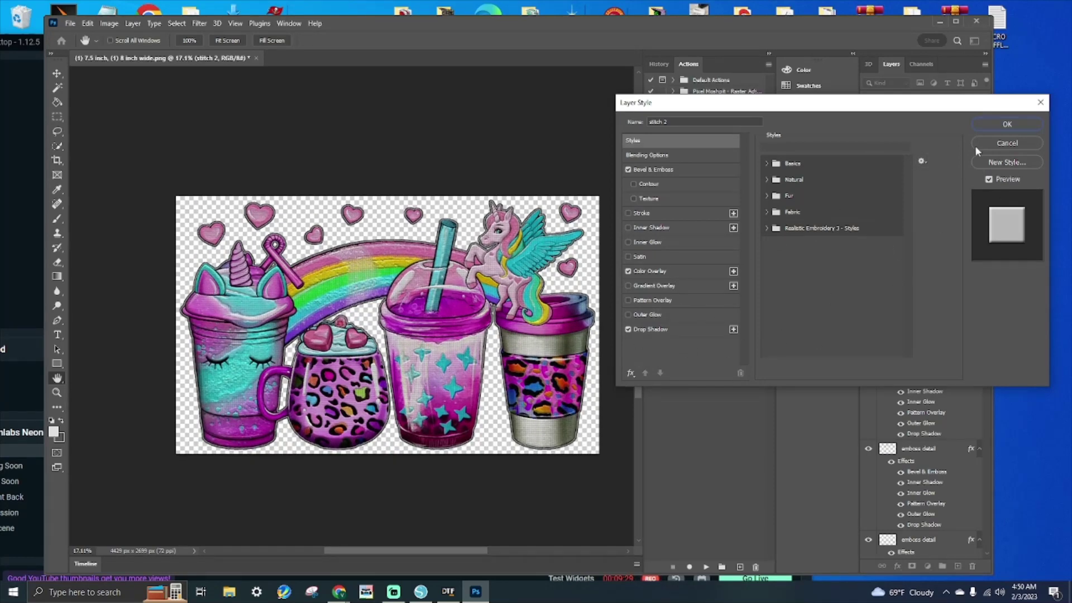
left_click(1039, 105)
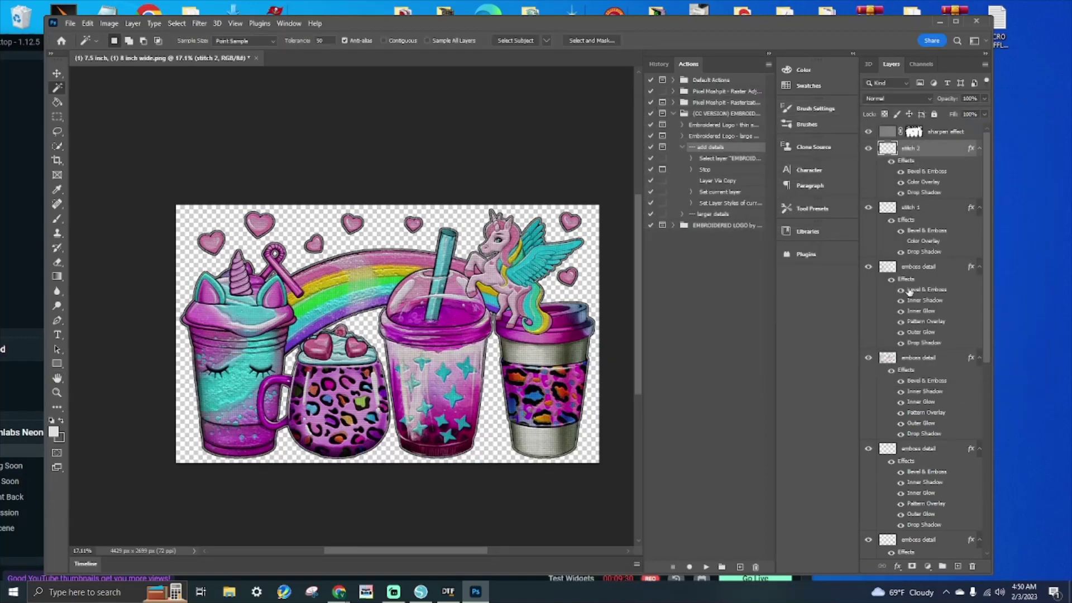
Examine the blending options of the stitch 1 layer, close them, and look through the emboss detail layers
double_click(915, 206)
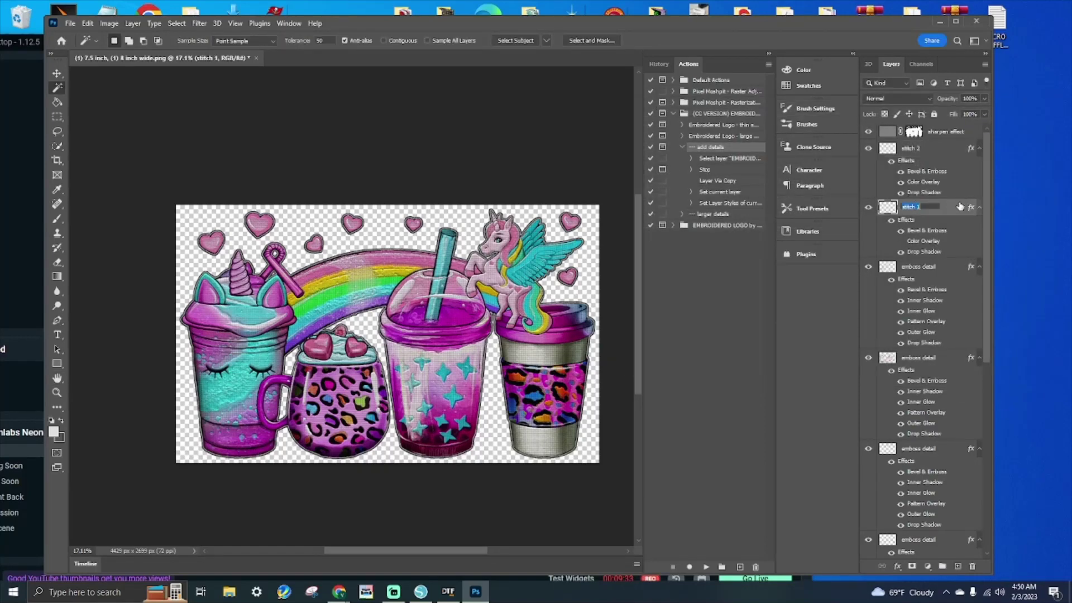
double_click(928, 247)
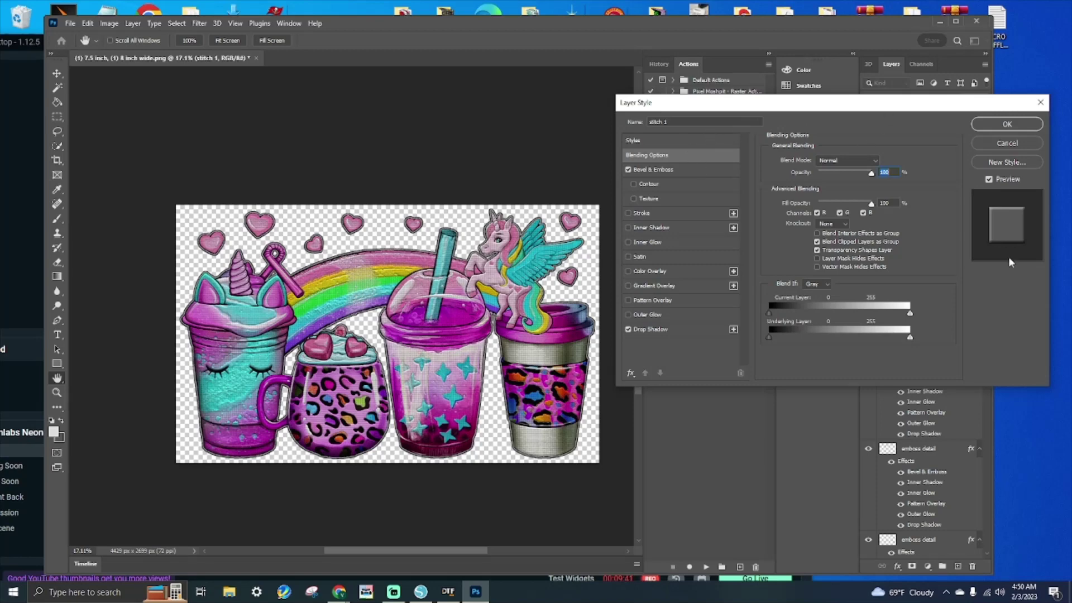
left_click(1022, 124)
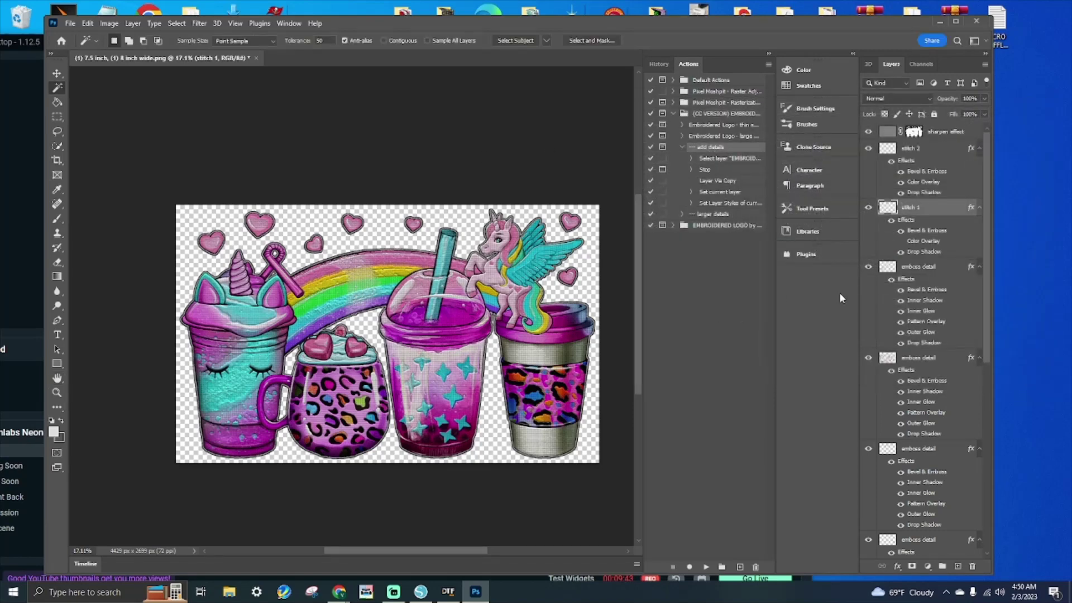
scroll(947, 263, "down", 2)
scroll(948, 263, "down", 6)
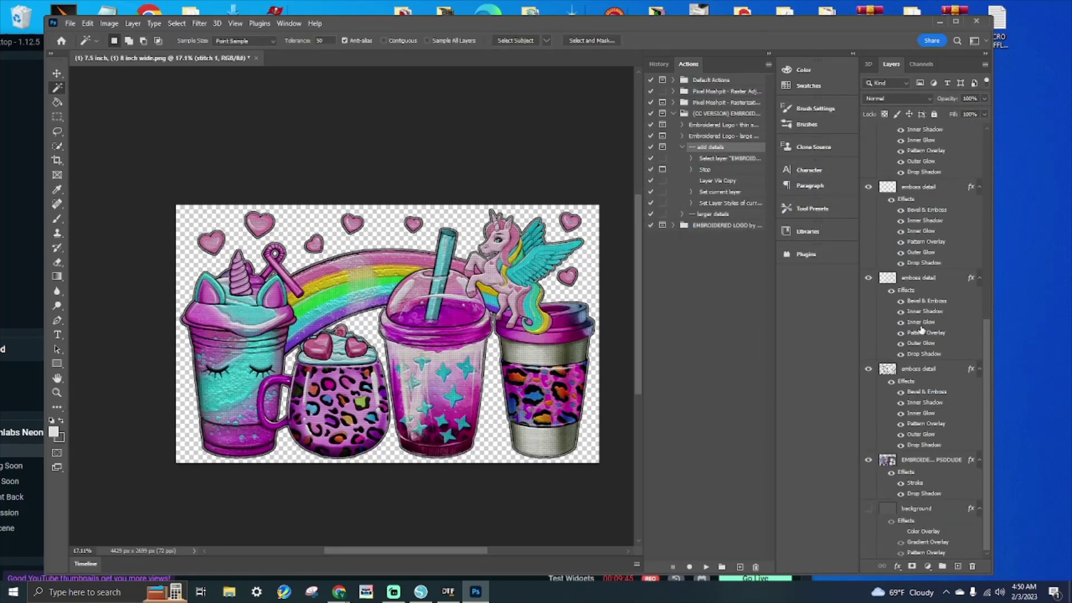
scroll(391, 347, "up", 3)
scroll(384, 357, "down", 4)
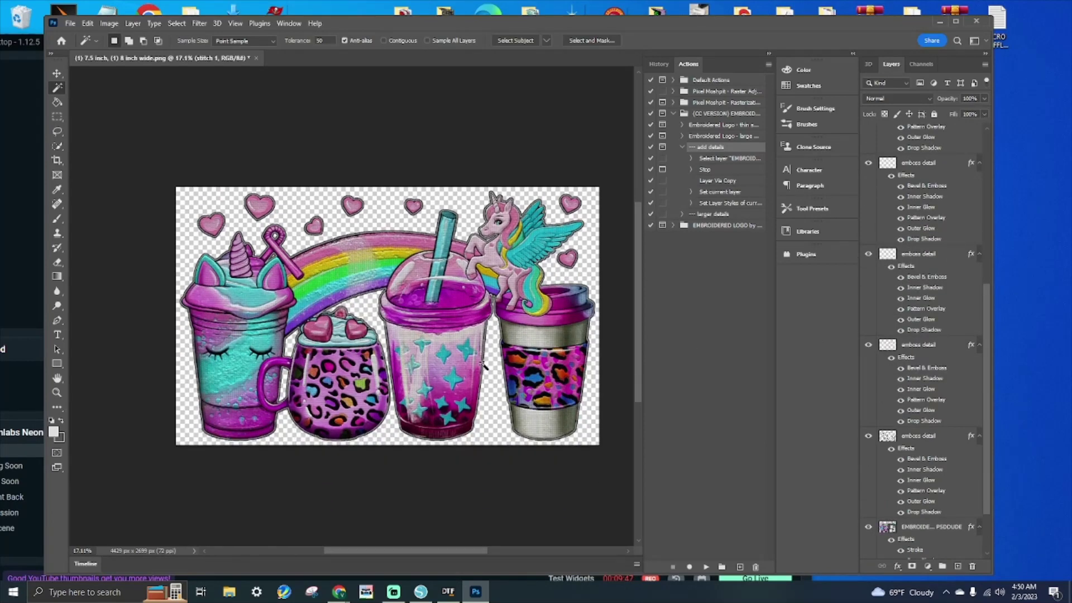
Export the artwork at full size as a transparent PNG named "embr uni" to the Desktop
left_click(69, 24)
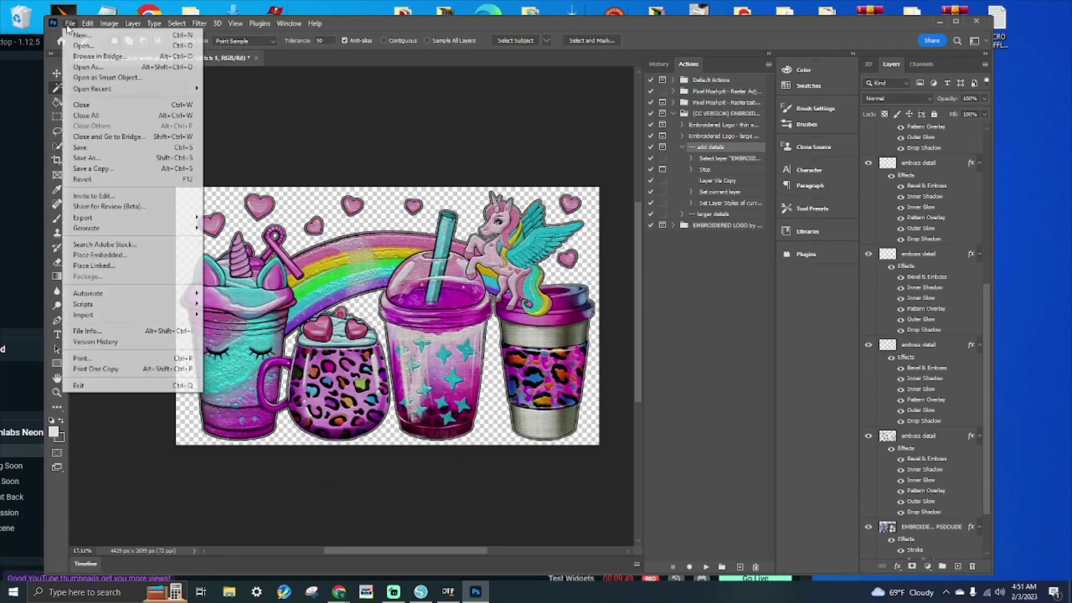
mouse_move(96, 222)
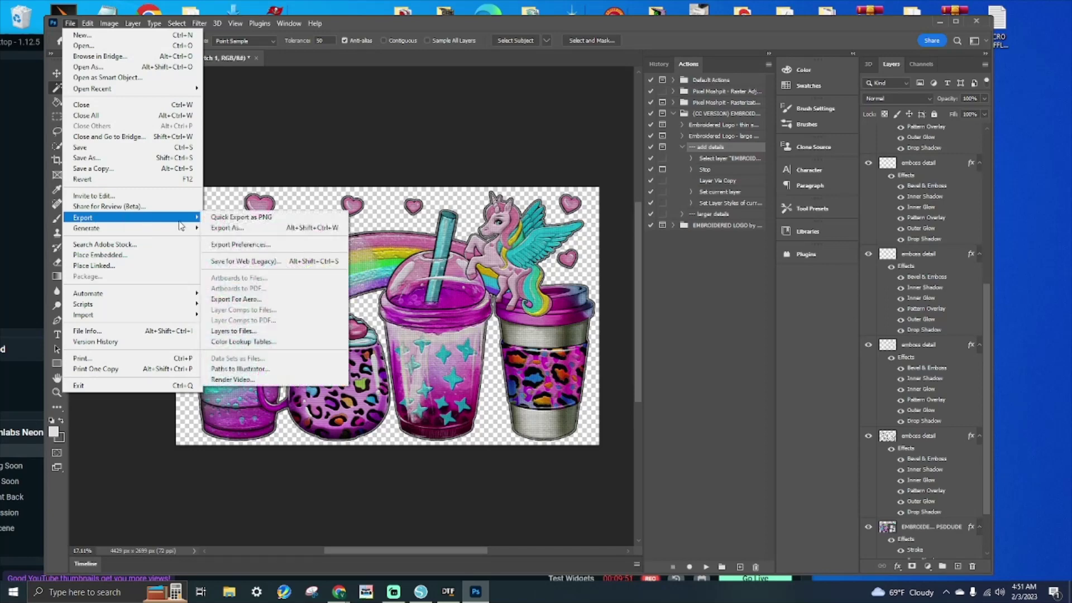
left_click(222, 228)
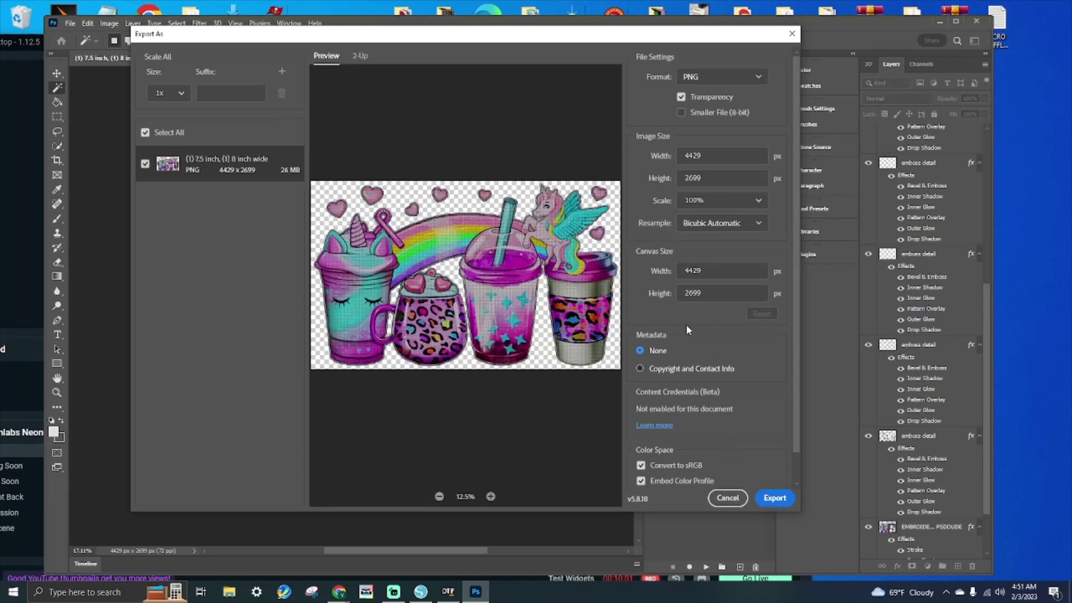
left_click(779, 497)
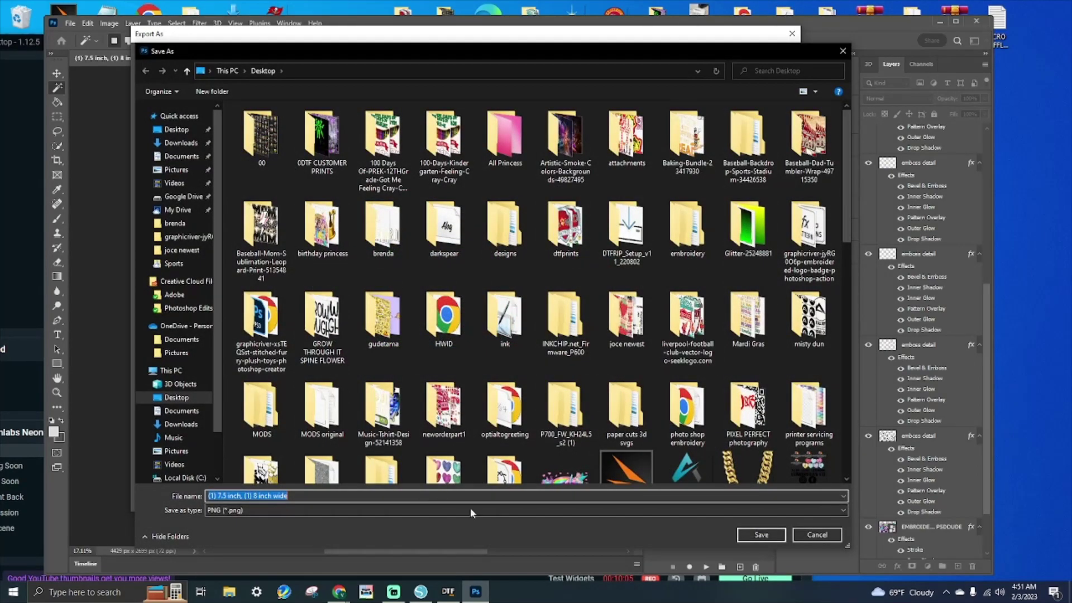
type("embrodery")
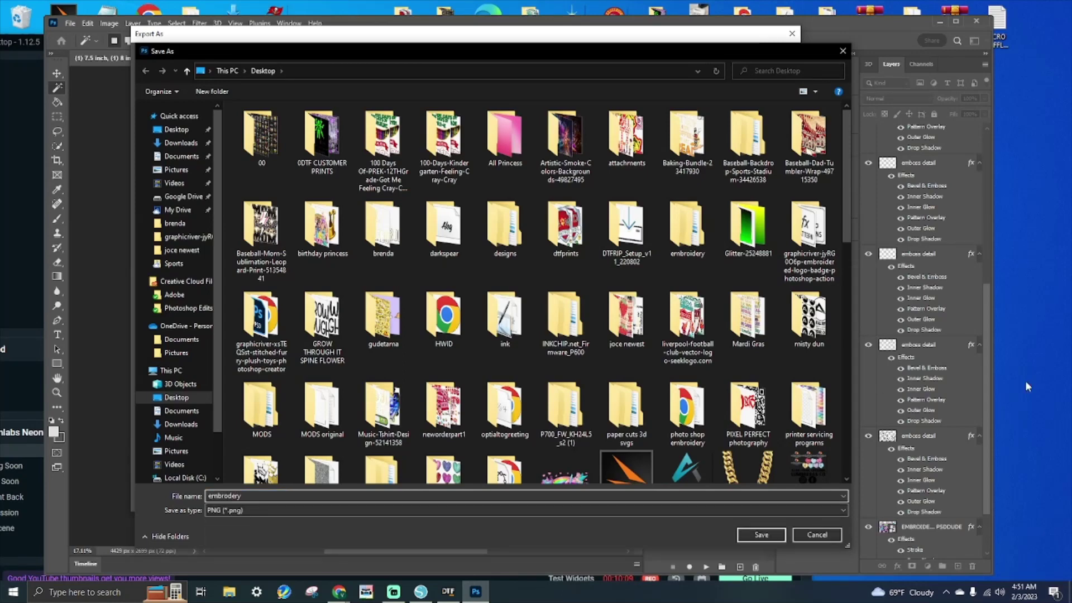
key("BackSpace")
key("BackSpace")
key("BackSpace")
type("r uni")
left_click(752, 535)
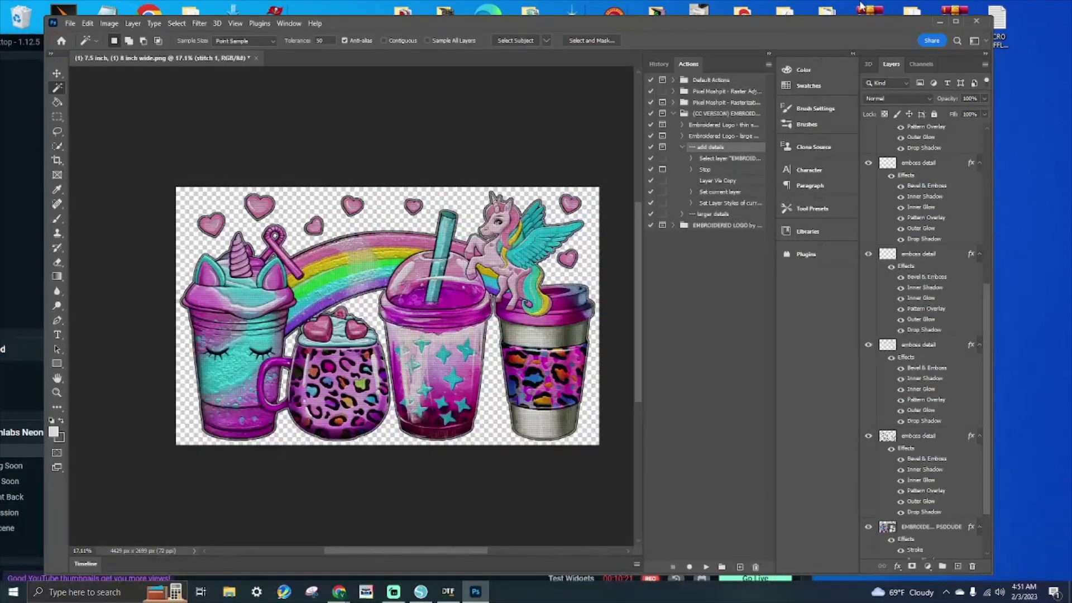
Minimize Photoshop, uncover the desktop files, and open the exported embr uni.png in the image viewer
left_click(940, 22)
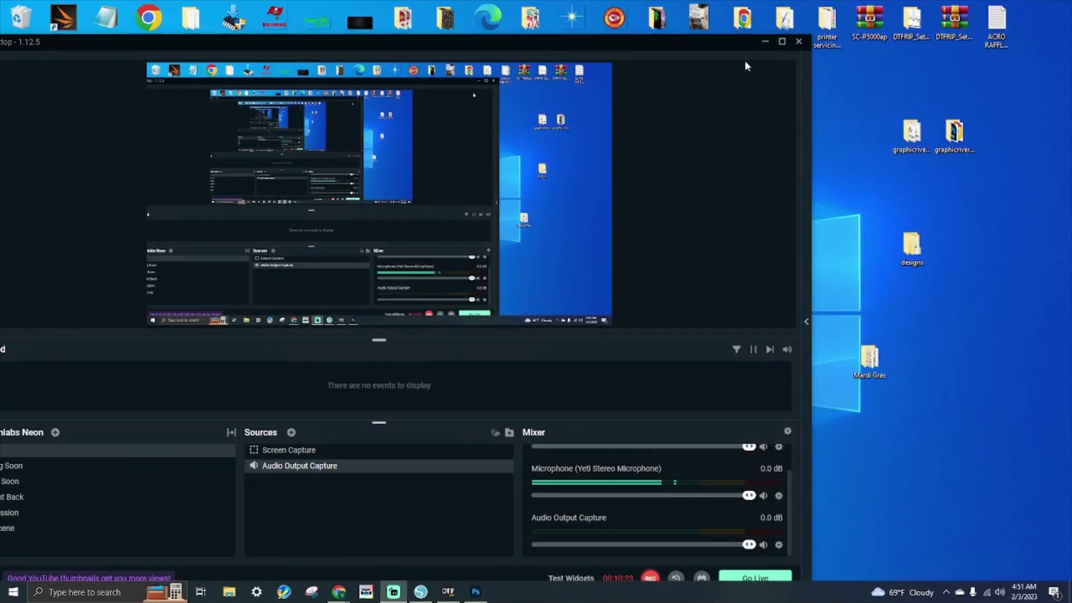
left_click_drag(737, 42, 679, 27)
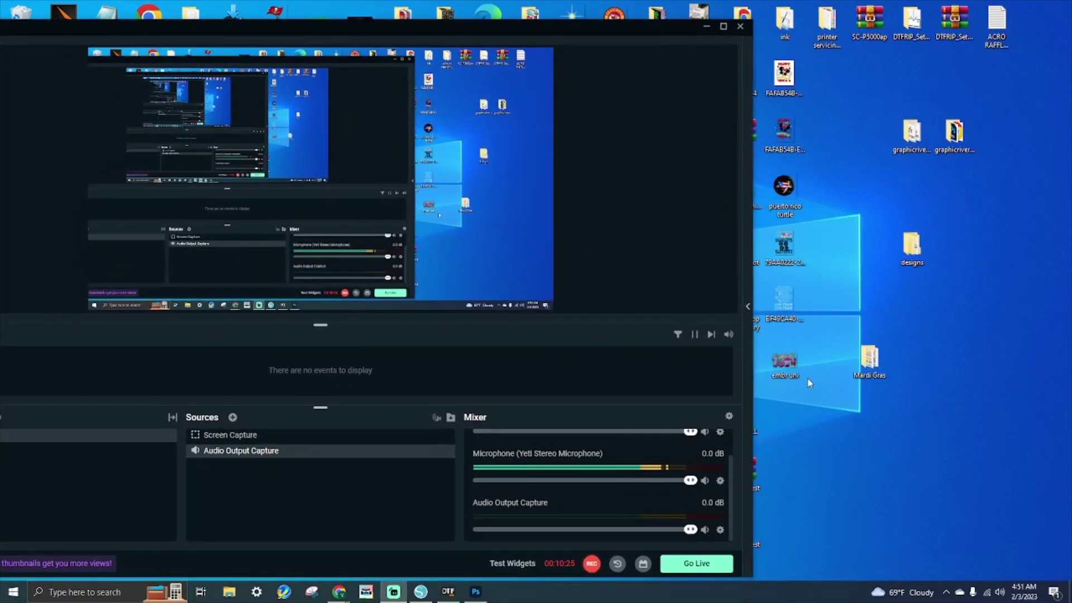
double_click(784, 363)
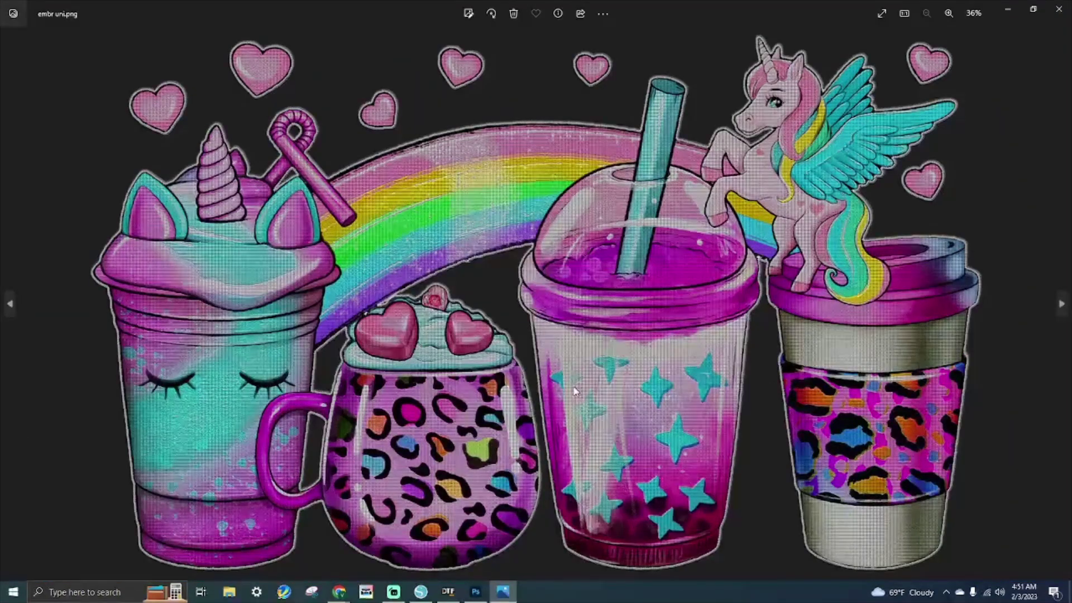
Examine the stitched edges and texture between the leopard mug and the star cup in close-up, and return to the whole image
scroll(461, 377, "up", 10)
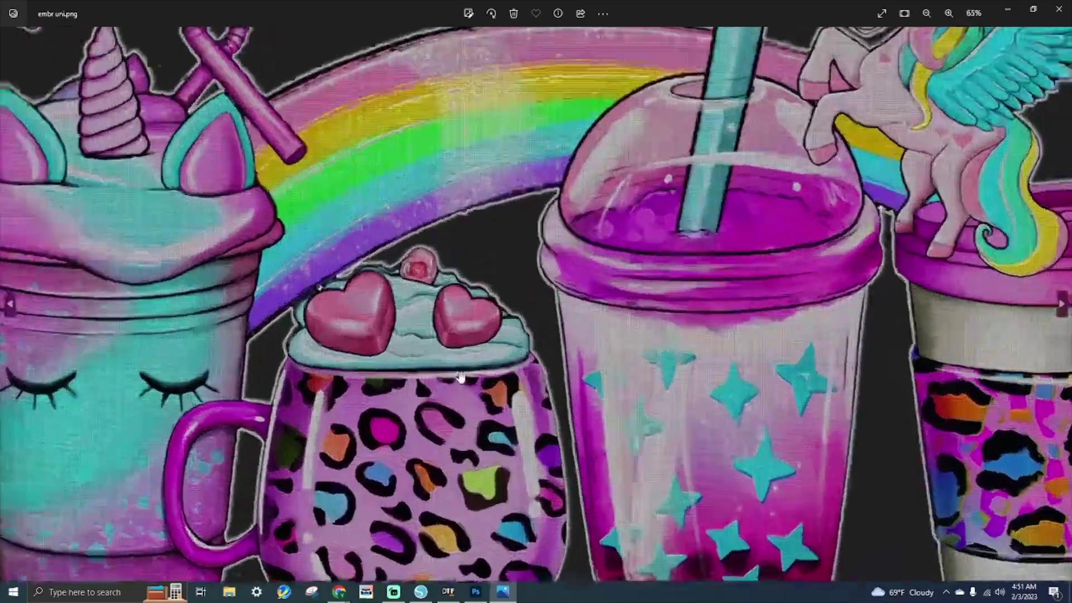
scroll(676, 420, "up", 3)
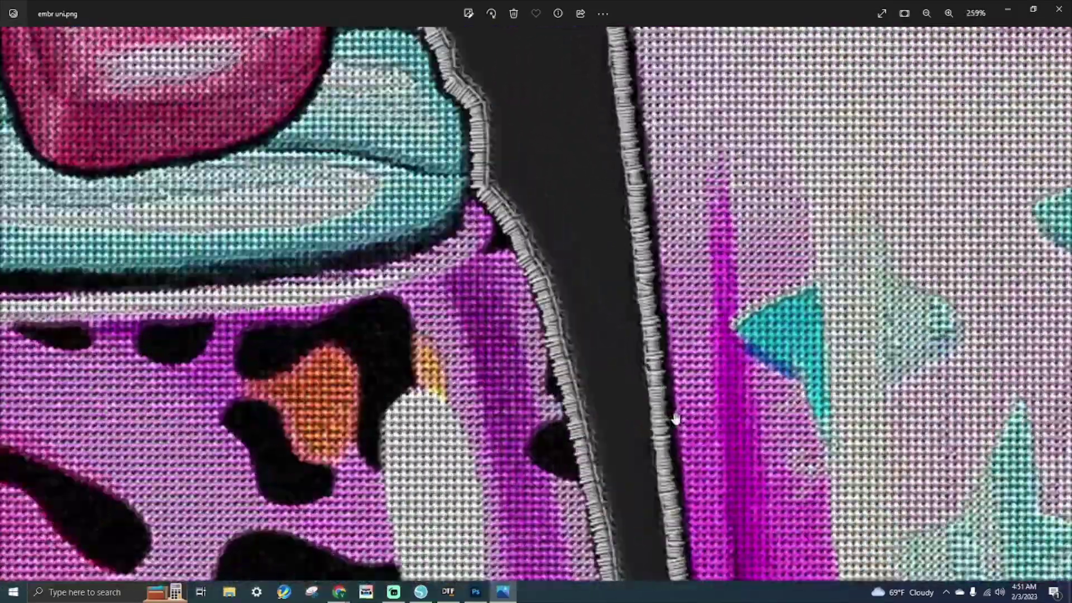
scroll(481, 314, "down", 10)
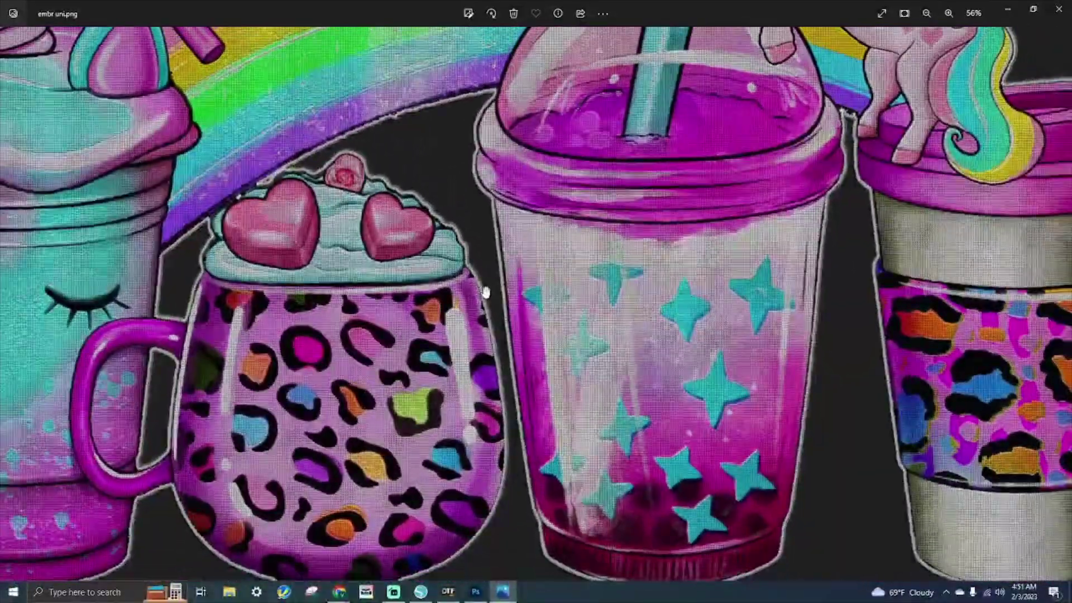
scroll(485, 292, "down", 2)
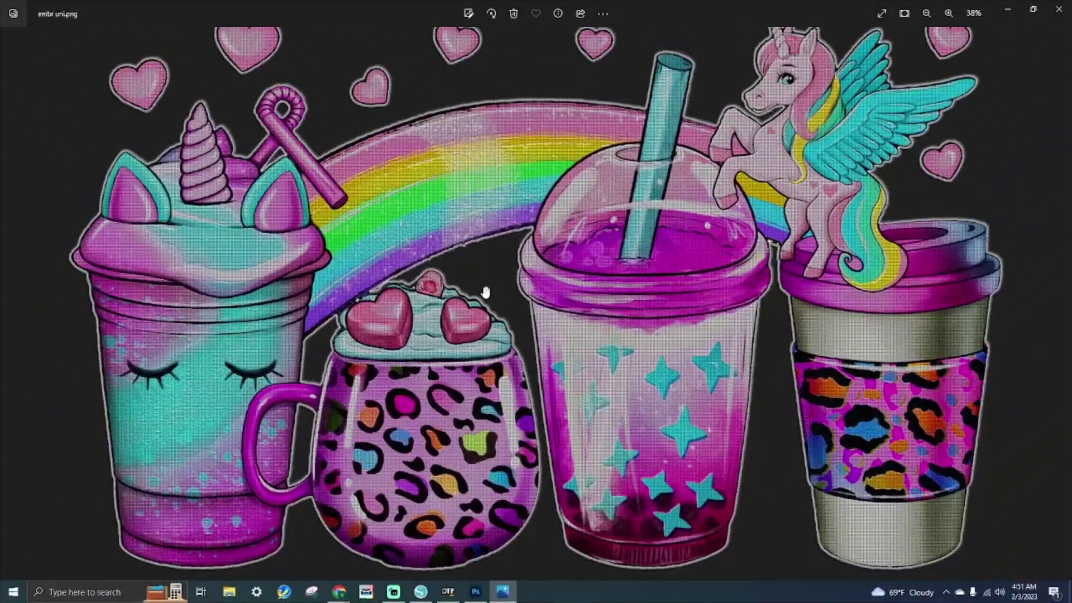
scroll(485, 288, "down", 1)
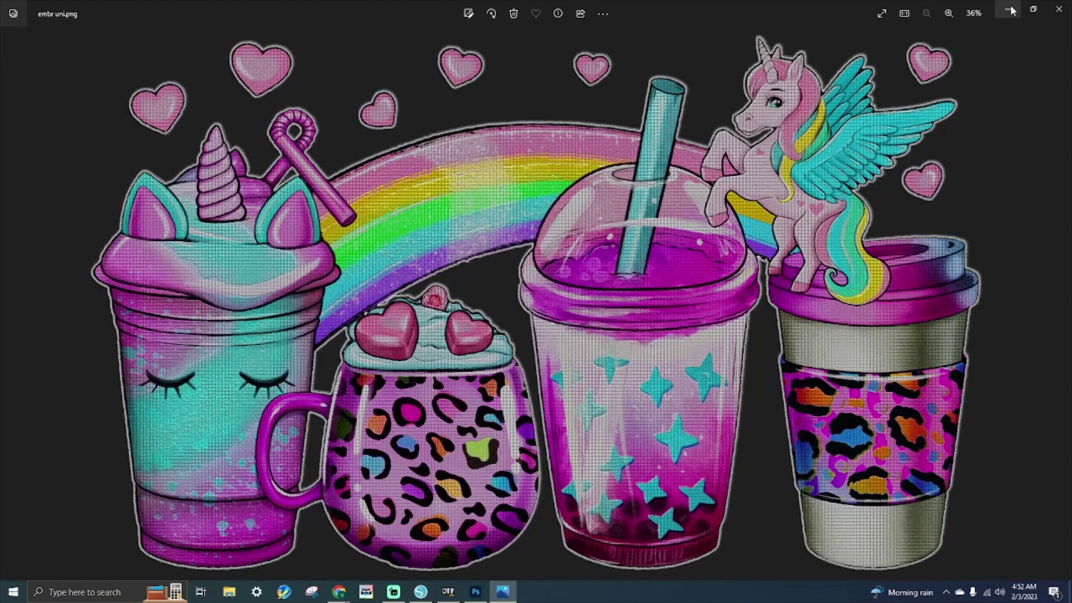
Examine the embroidery texture on the unicorn, its wings and the domed cup lid in close-up, and close the image
scroll(746, 168, "up", 1)
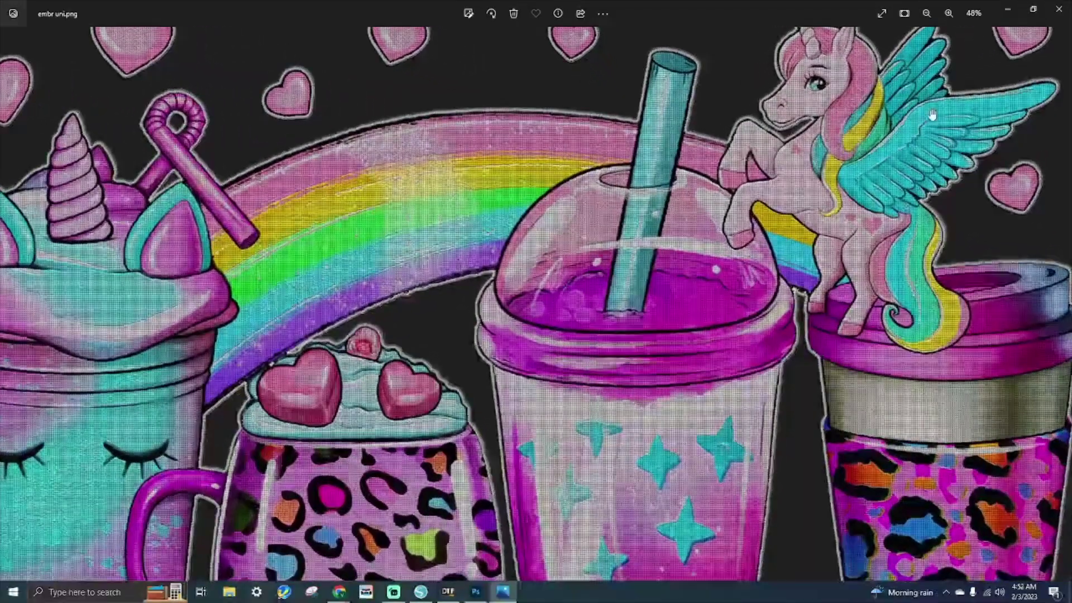
scroll(931, 115, "up", 4)
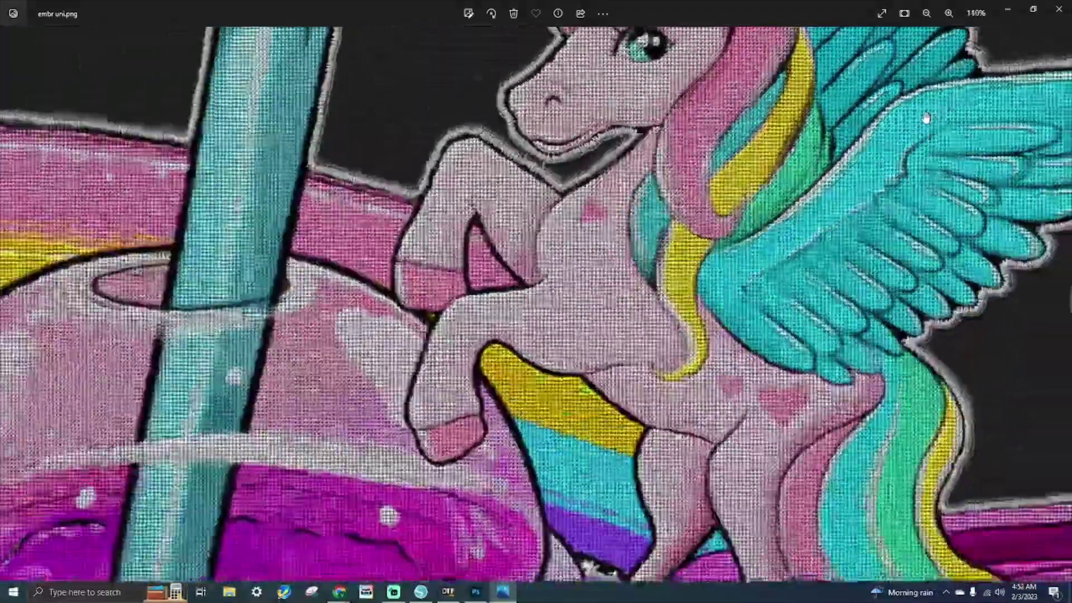
scroll(921, 114, "down", 5)
scroll(919, 114, "up", 2)
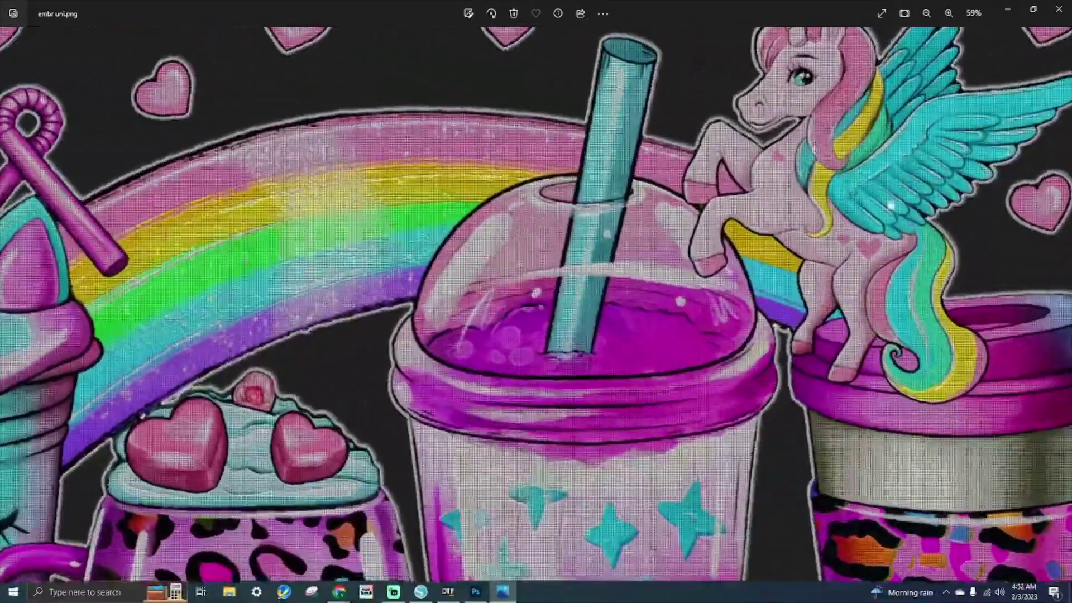
scroll(892, 206, "up", 2)
scroll(828, 128, "up", 1)
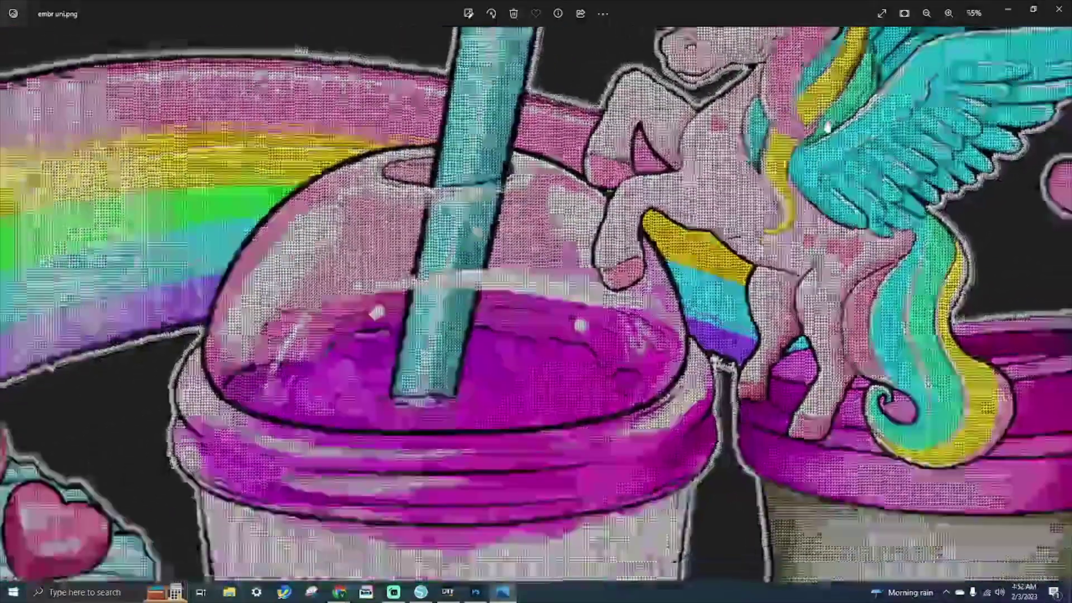
scroll(827, 127, "down", 5)
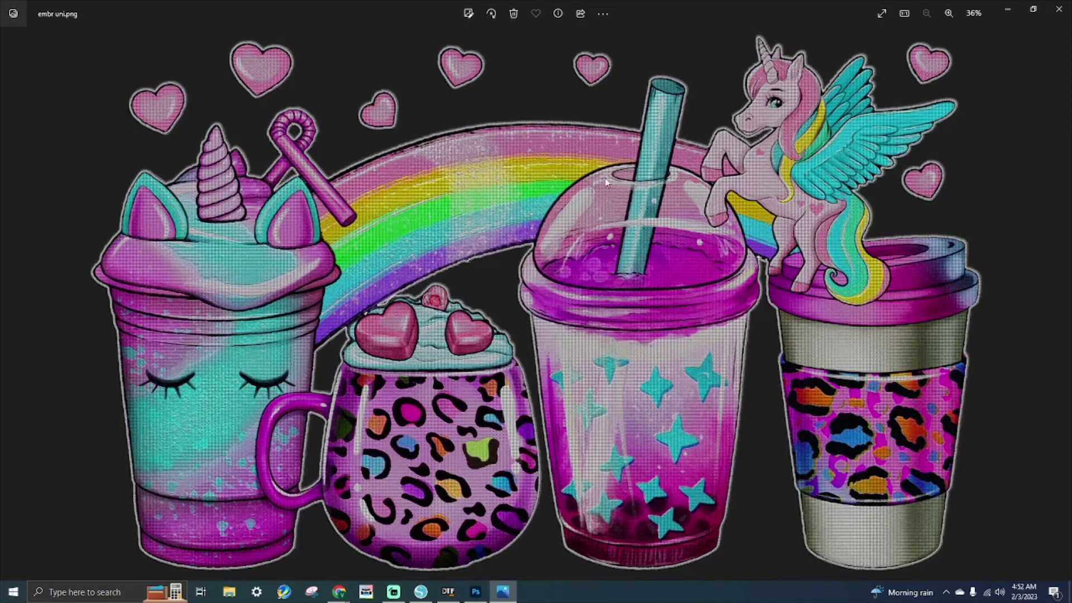
left_click(1059, 9)
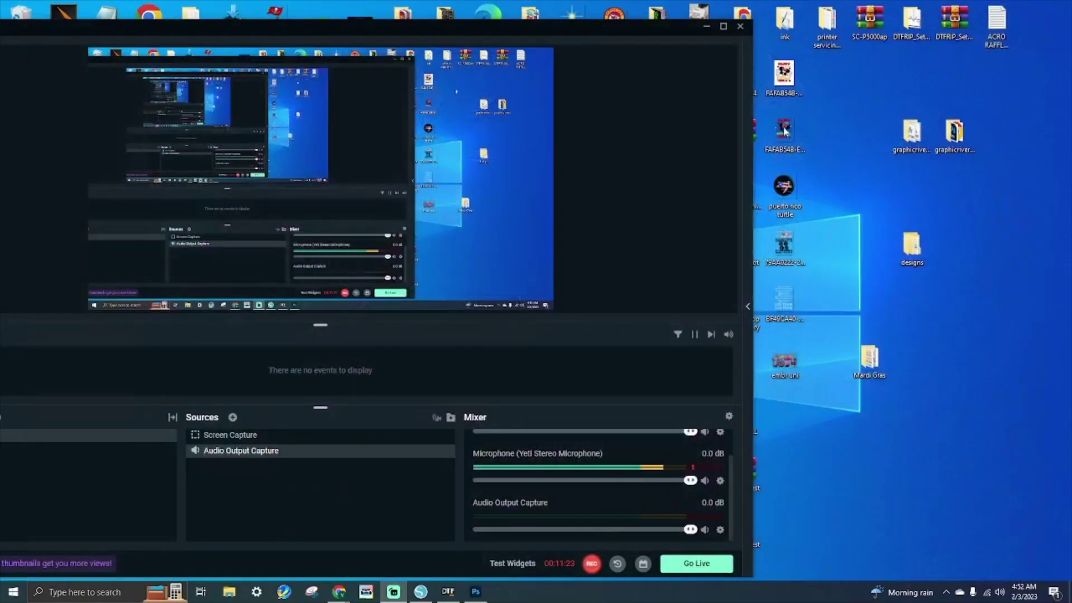